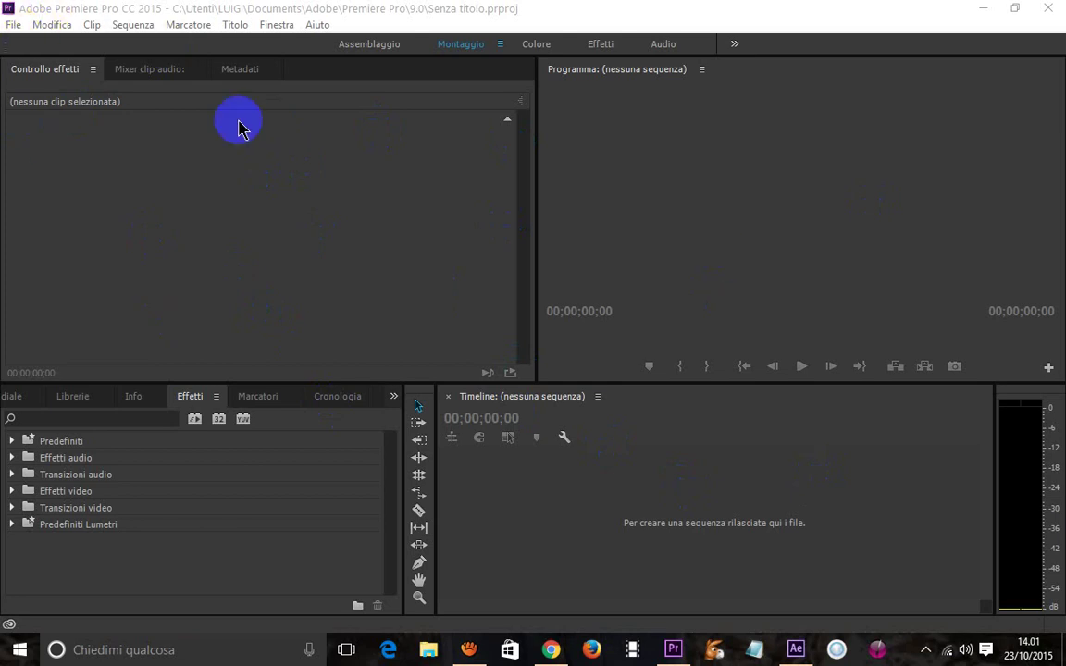
# - Browse the File, Modifica, Clip, Sequenza, Marcatore, Titolo and Finestra menus, ending on Spazi di lavoro
pyautogui.click(11, 26)
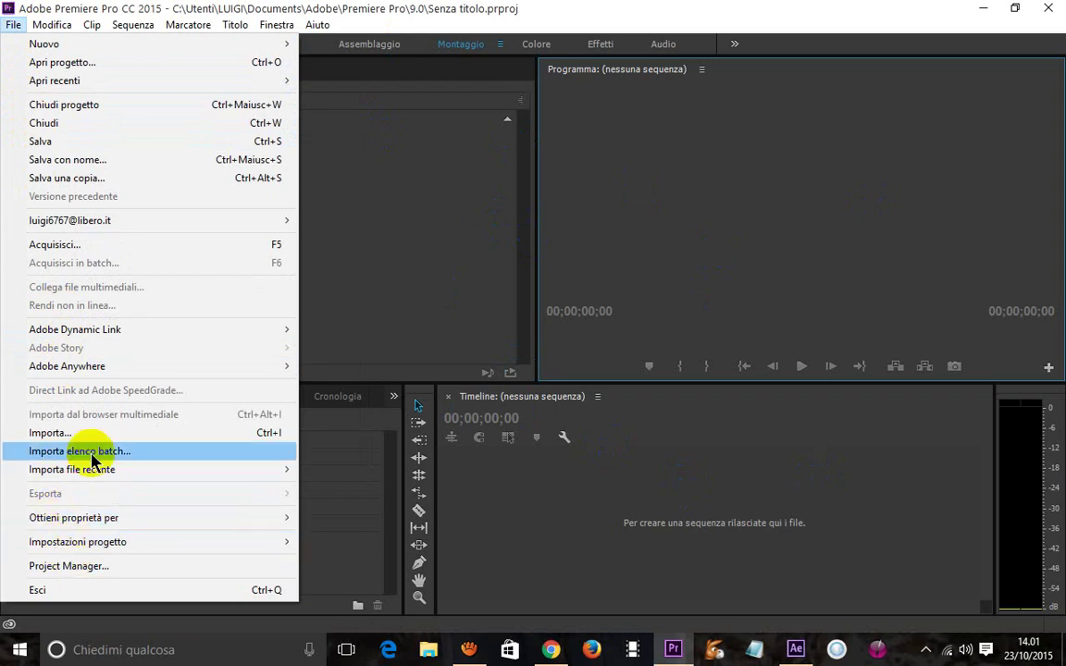
pyautogui.moveTo(42, 29)
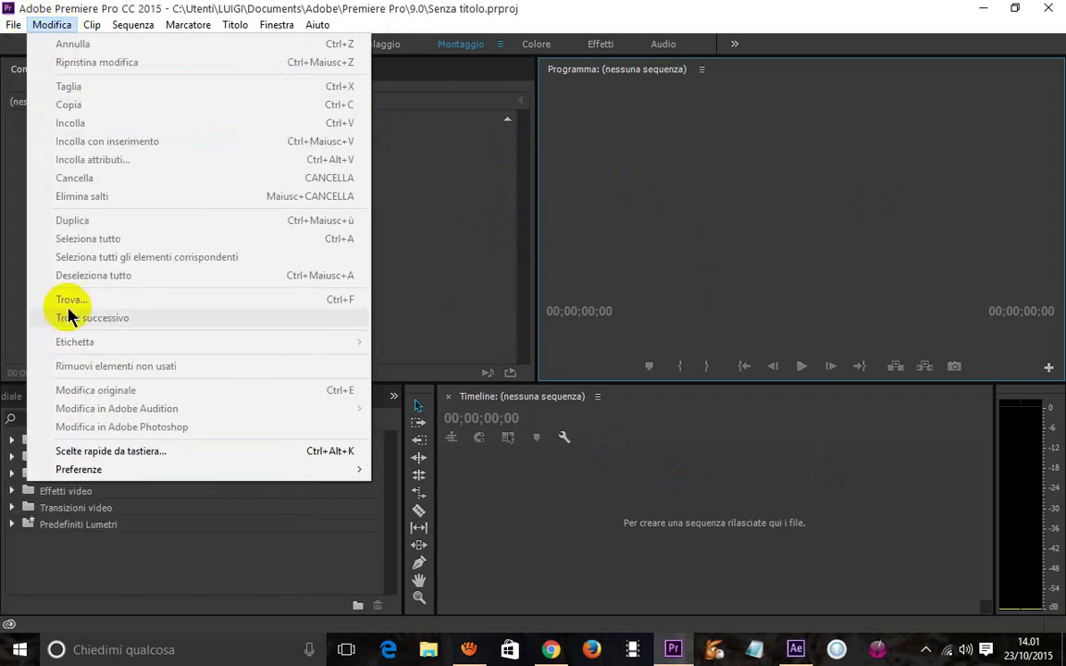
pyautogui.moveTo(100, 29)
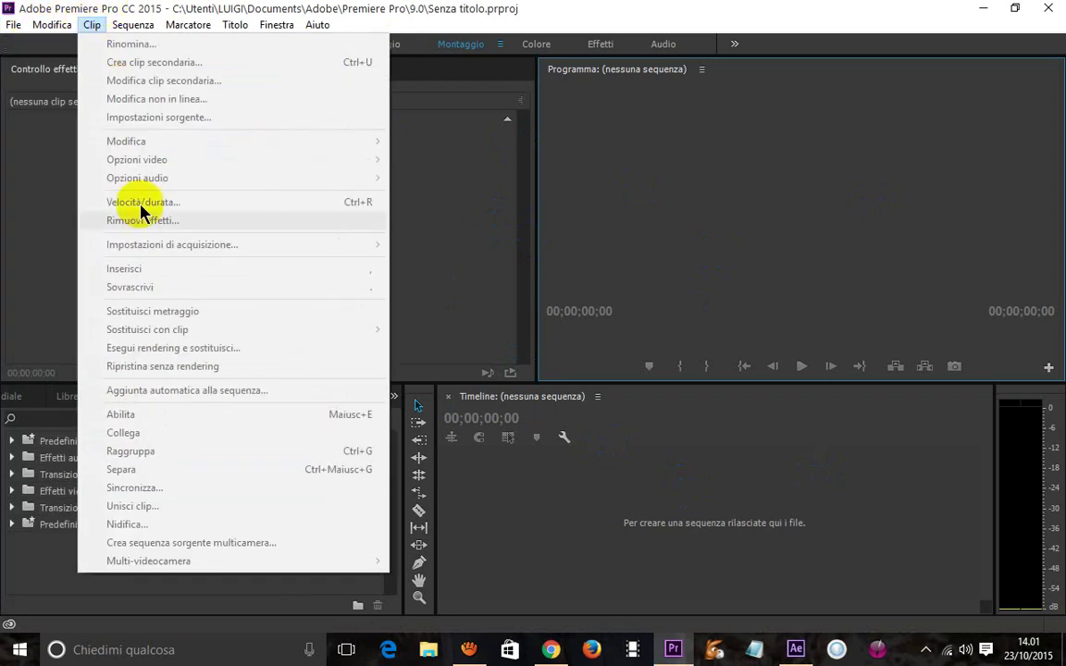
pyautogui.moveTo(132, 23)
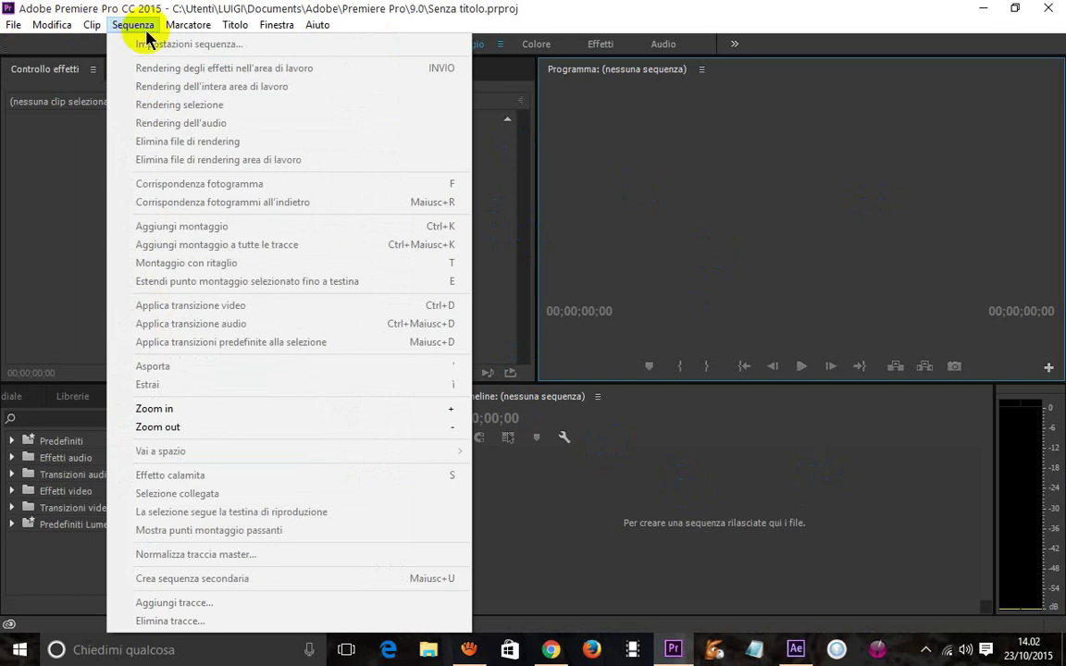
pyautogui.moveTo(188, 31)
pyautogui.moveTo(236, 26)
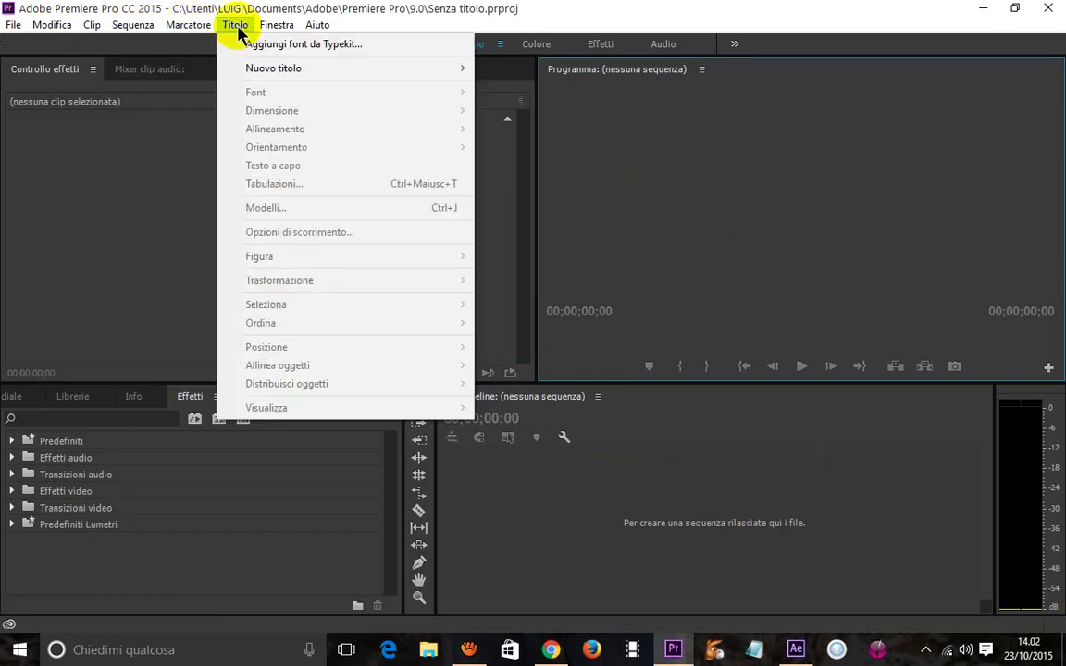
pyautogui.moveTo(276, 25)
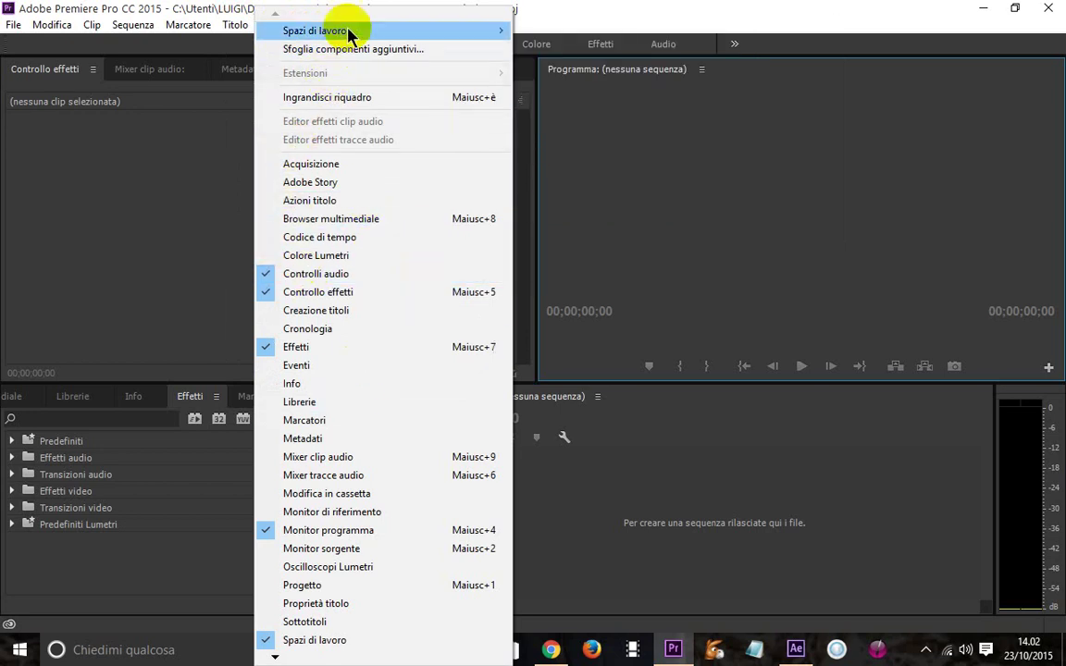
# - Dismiss the Finestra menu, focus Controllo effetti, and choose Aiuto > Tastiera for keyboard shortcuts
pyautogui.moveTo(398, 30)
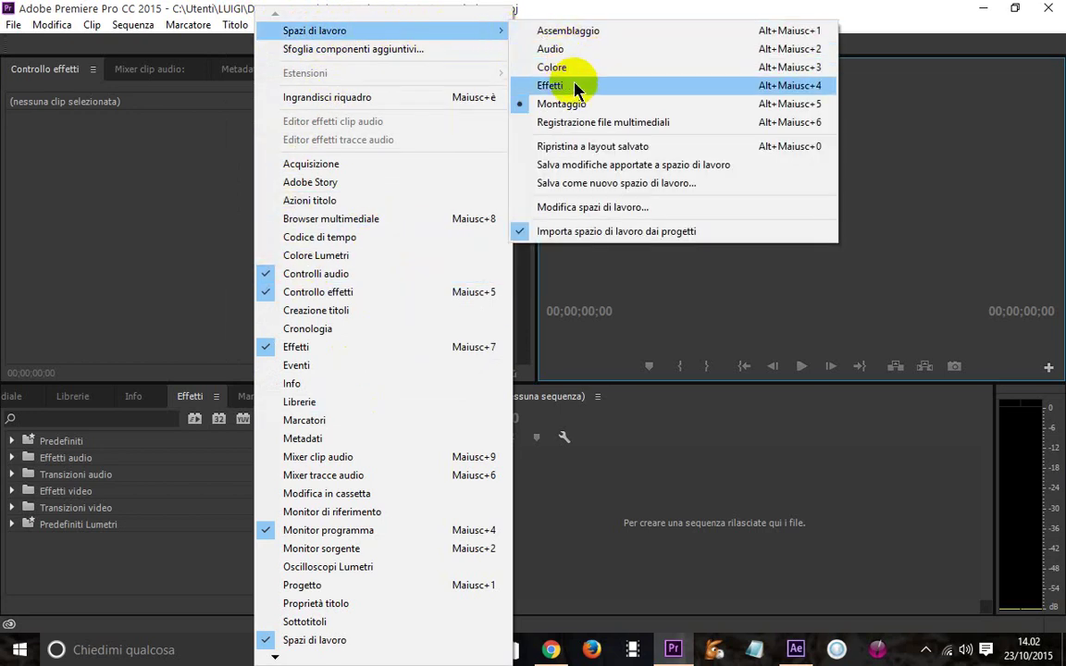
pyautogui.click(590, 19)
pyautogui.click(276, 24)
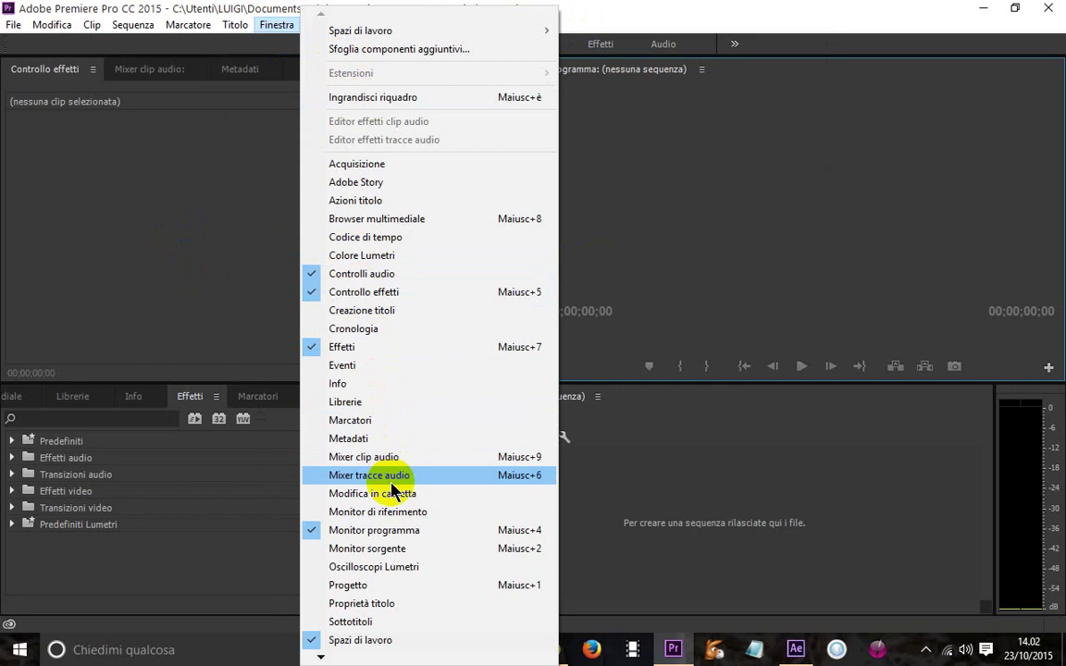
pyautogui.click(207, 233)
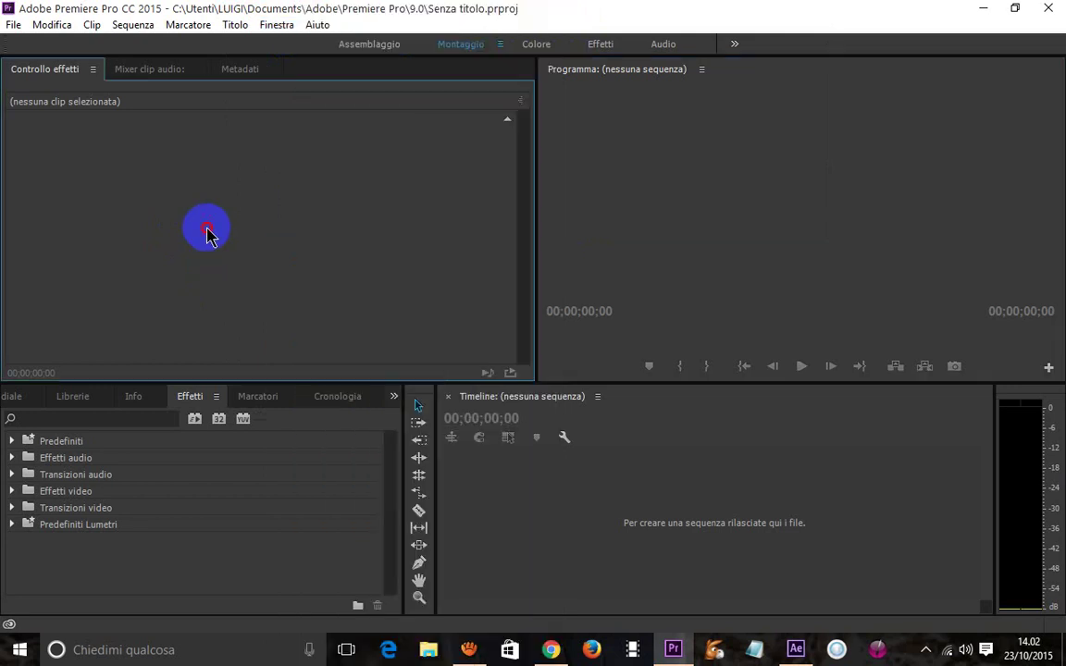
pyautogui.click(316, 27)
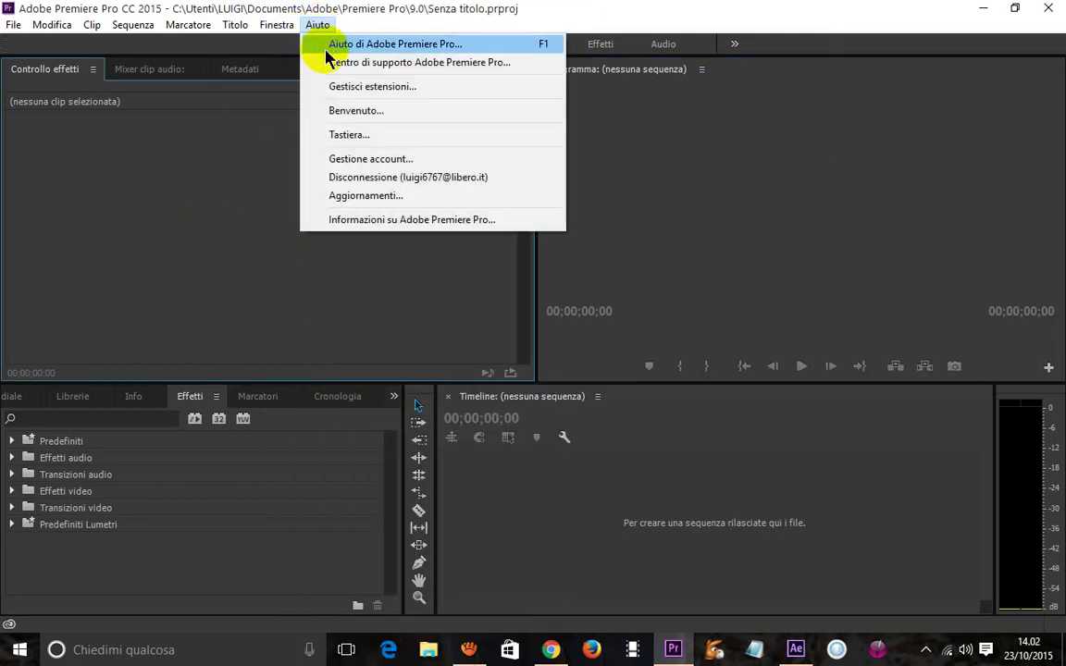
pyautogui.click(344, 137)
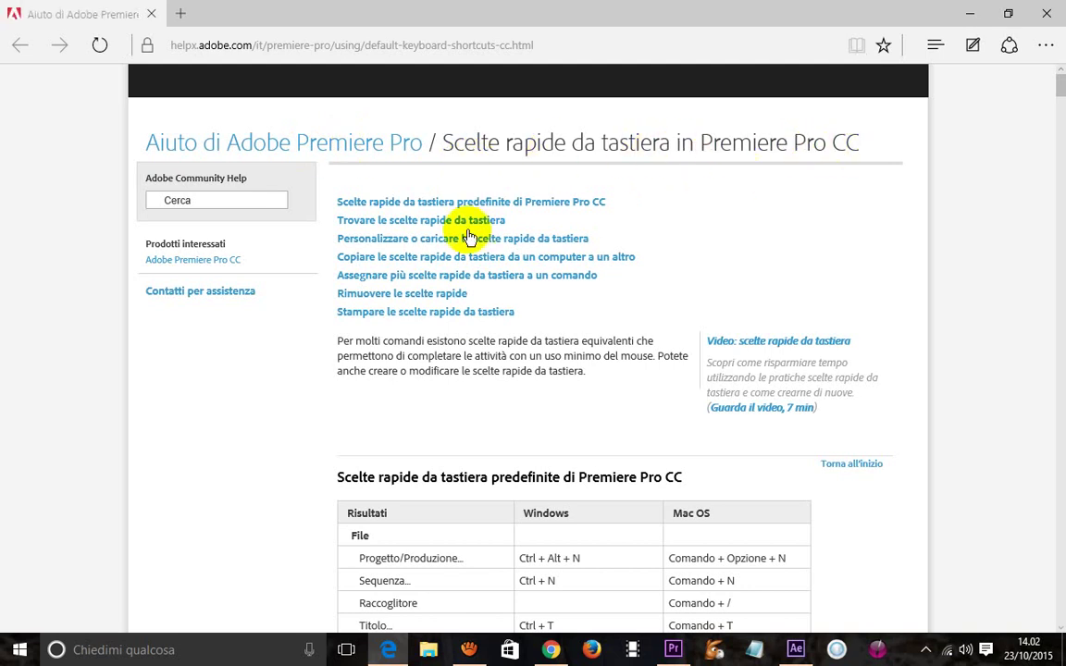
# - Scroll the Premiere Pro shortcuts table down to the Finestra and Aiuto sections
pyautogui.scroll(-4, 462, 245)
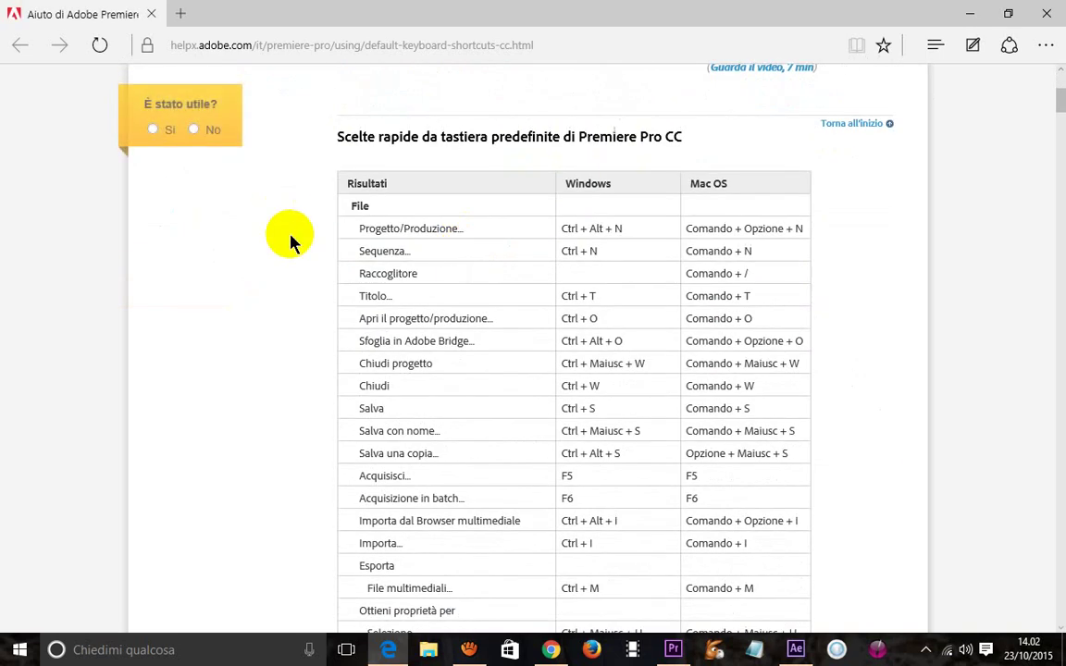
pyautogui.scroll(-4, 685, 268)
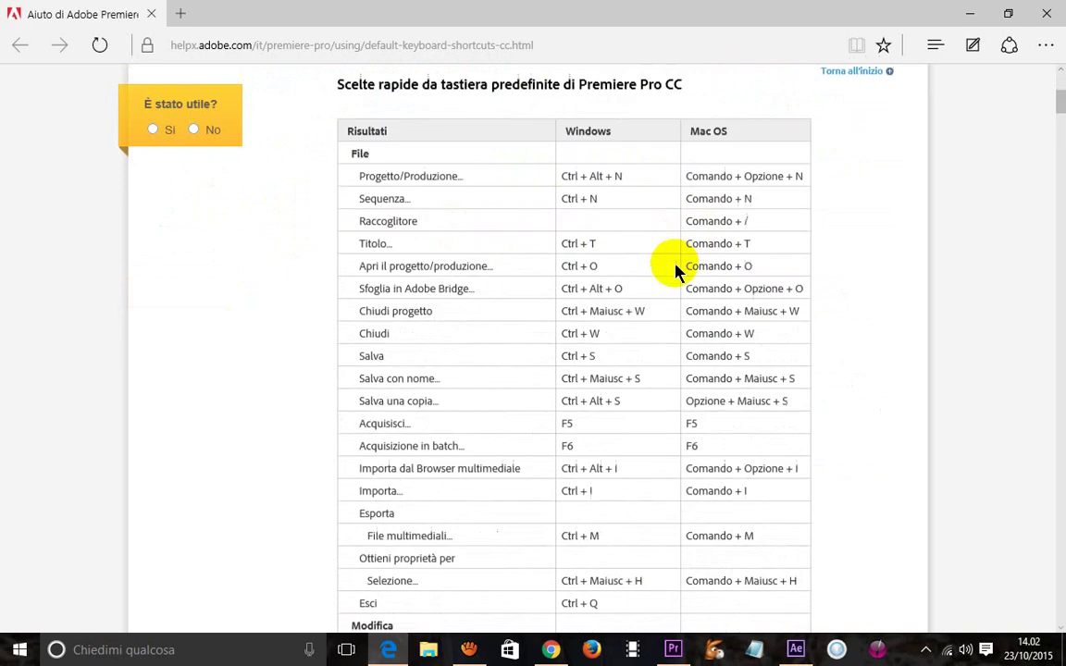
pyautogui.scroll(-2, 684, 270)
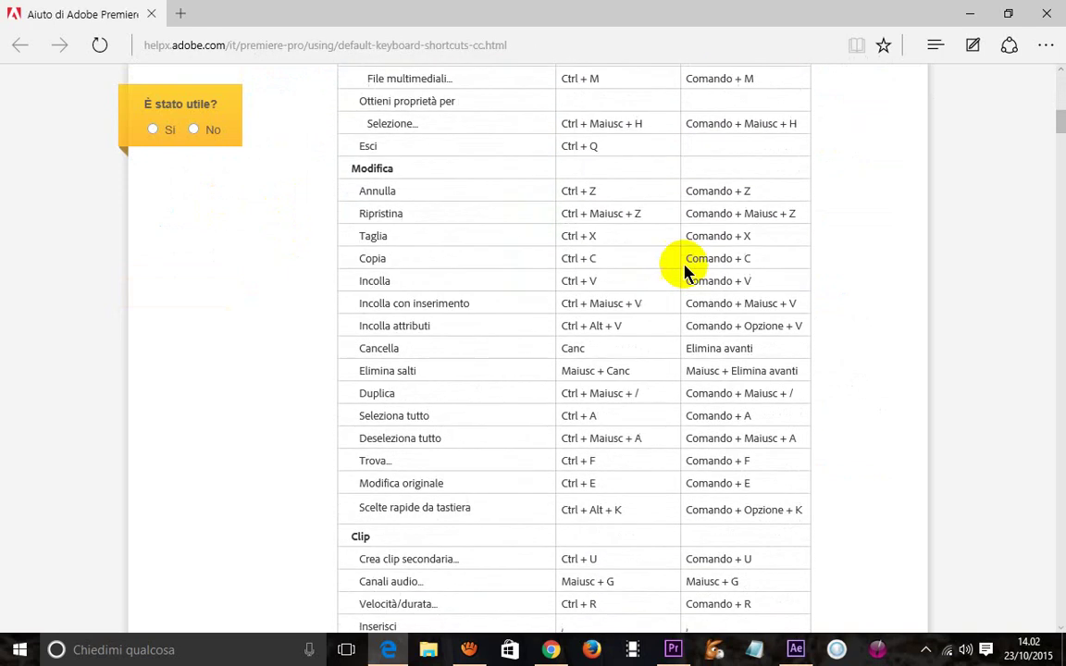
pyautogui.scroll(-1, 685, 264)
pyautogui.scroll(-2, 688, 258)
pyautogui.scroll(-2, 688, 253)
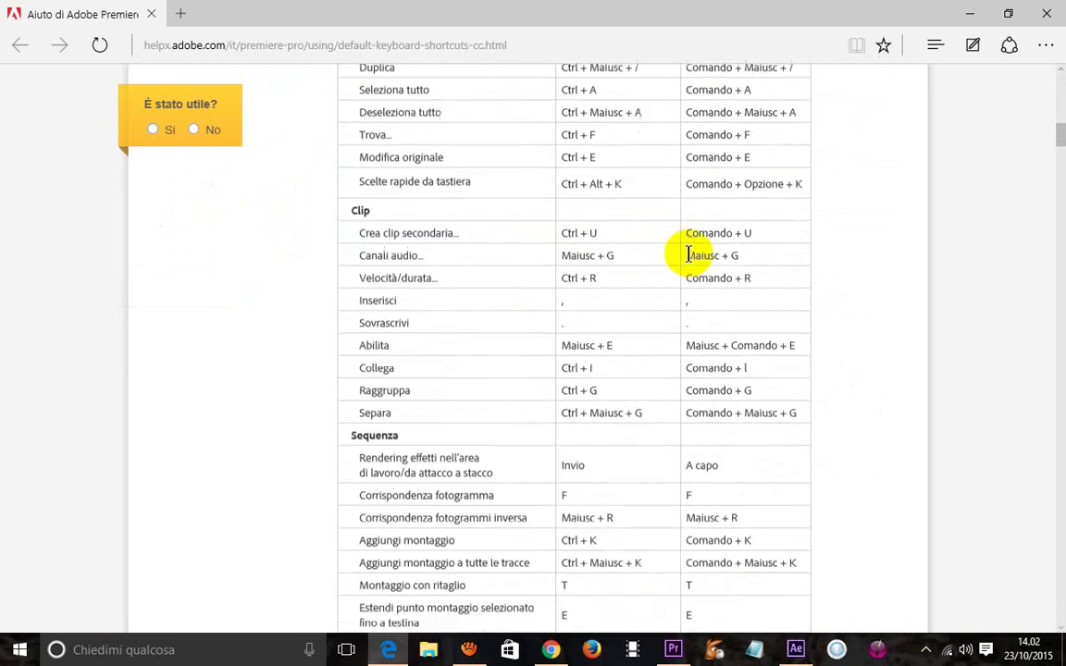
pyautogui.scroll(-1, 688, 254)
pyautogui.scroll(-1, 688, 253)
pyautogui.scroll(-2, 688, 253)
pyautogui.scroll(-2, 688, 254)
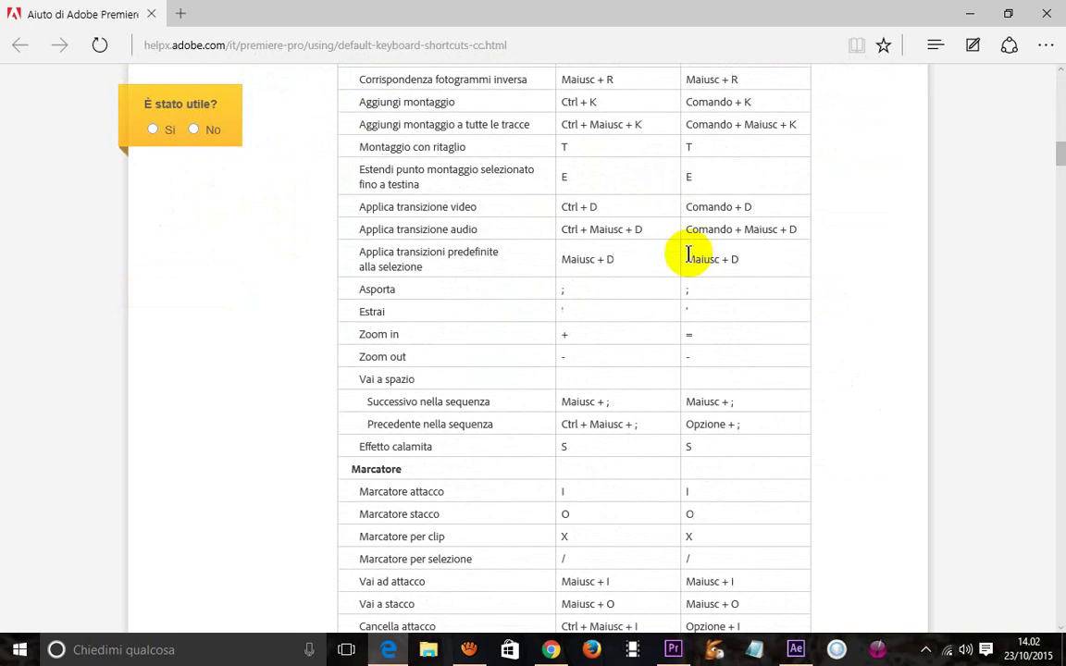
pyautogui.scroll(-3, 689, 253)
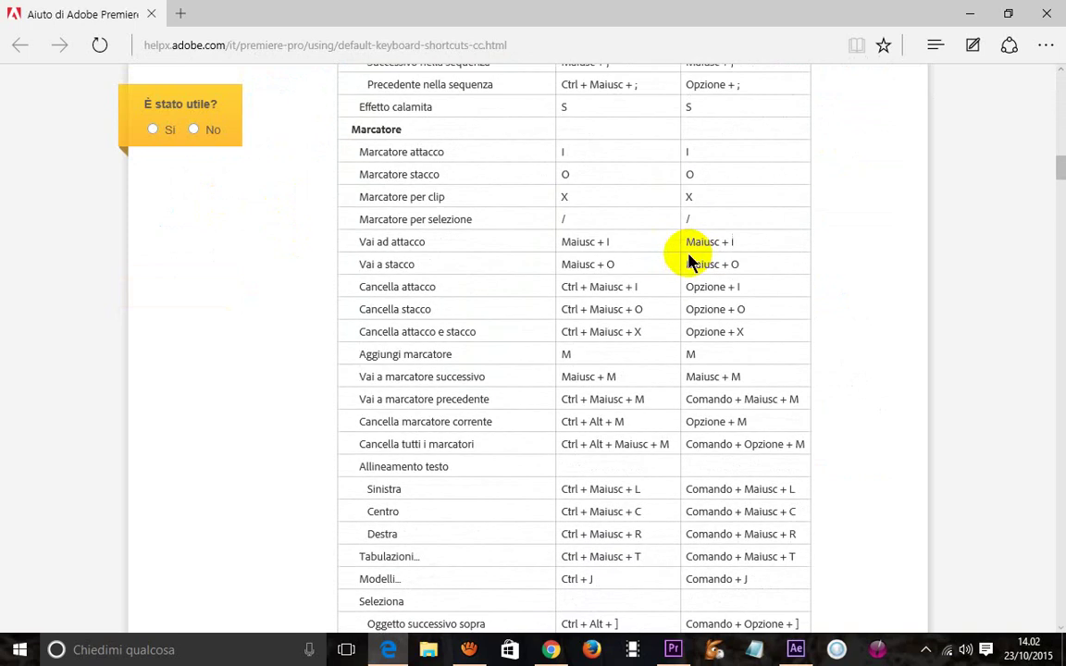
pyautogui.scroll(-2, 688, 259)
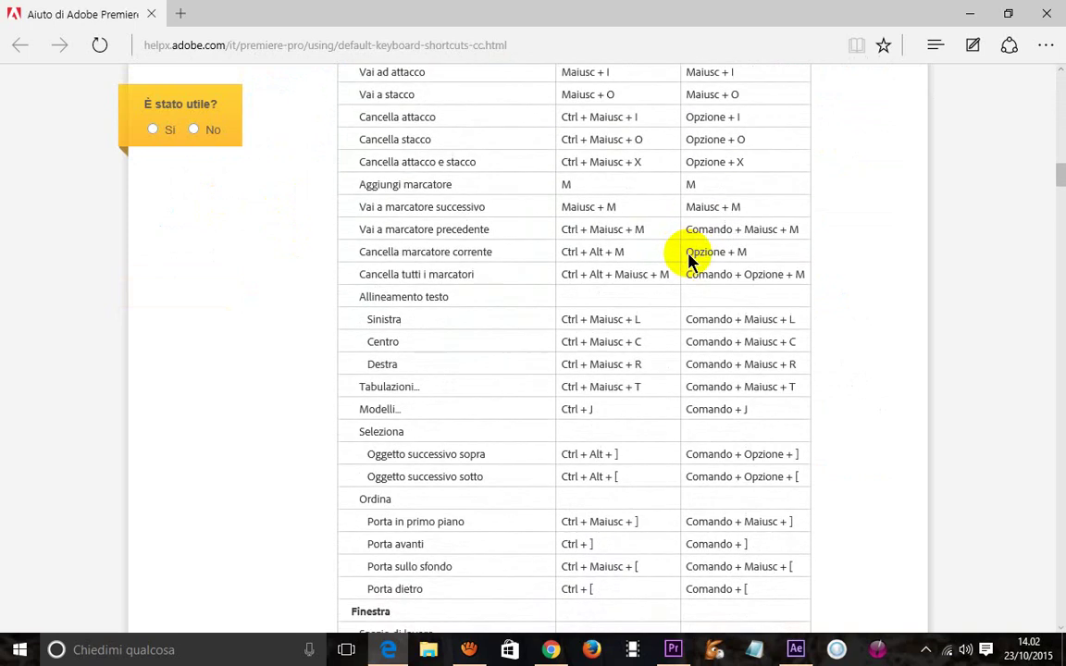
pyautogui.scroll(-1, 689, 259)
pyautogui.scroll(-3, 688, 259)
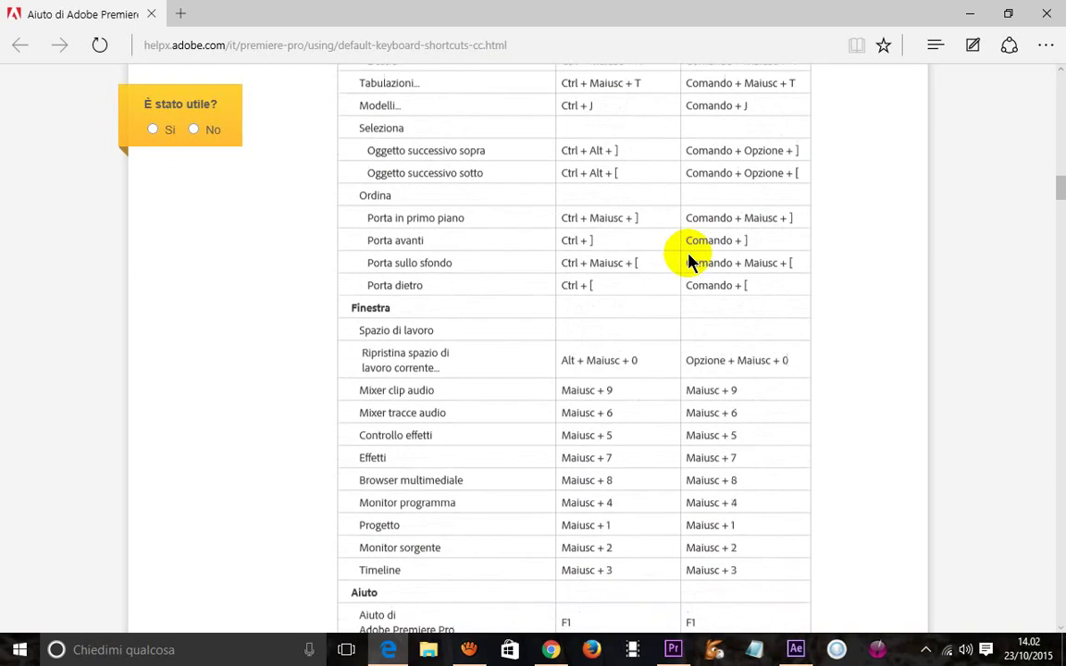
pyautogui.scroll(-1, 689, 259)
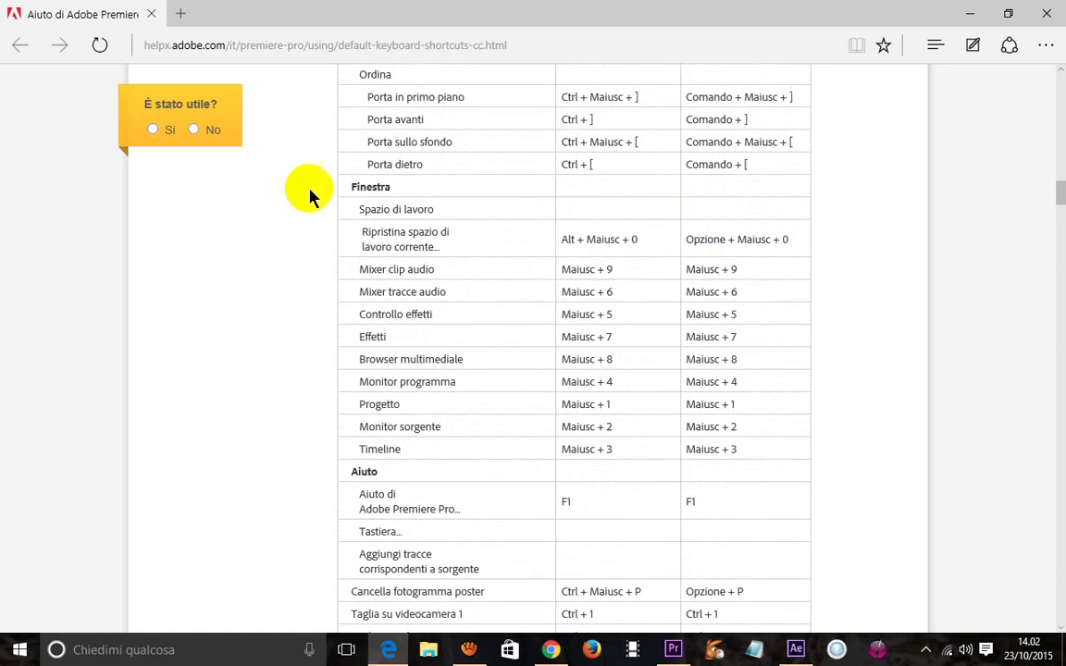
# - Read through the Multi-videocamera and workspace shortcut tables, then close Edge to return to Premiere
pyautogui.scroll(-2, 447, 245)
pyautogui.scroll(-2, 474, 245)
pyautogui.scroll(-2, 472, 248)
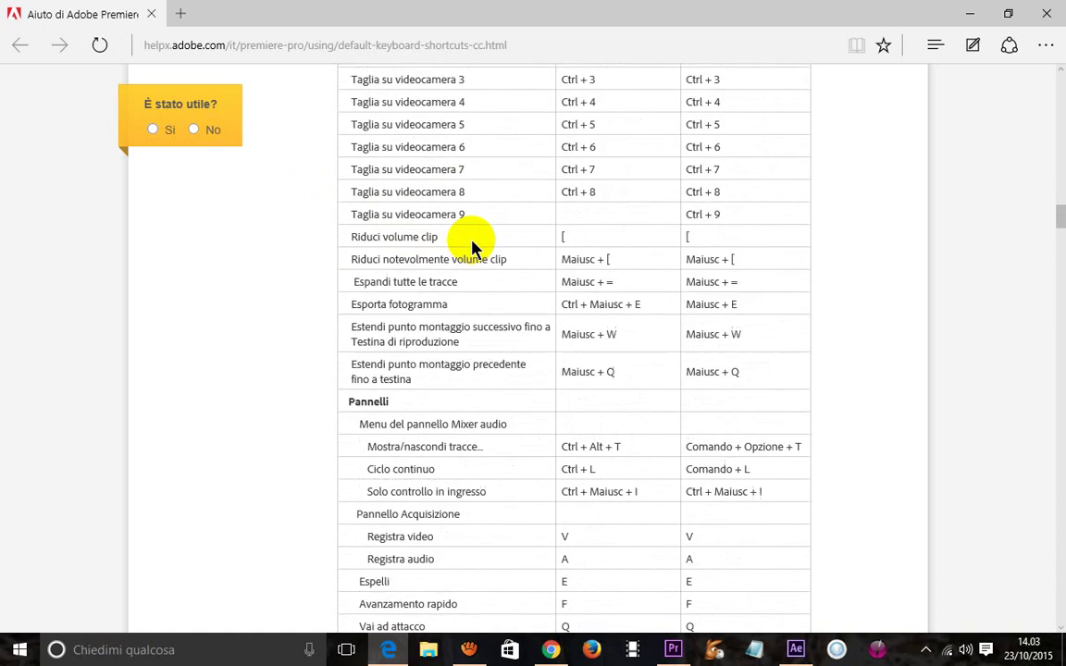
pyautogui.scroll(-1, 309, 257)
pyautogui.scroll(-2, 288, 288)
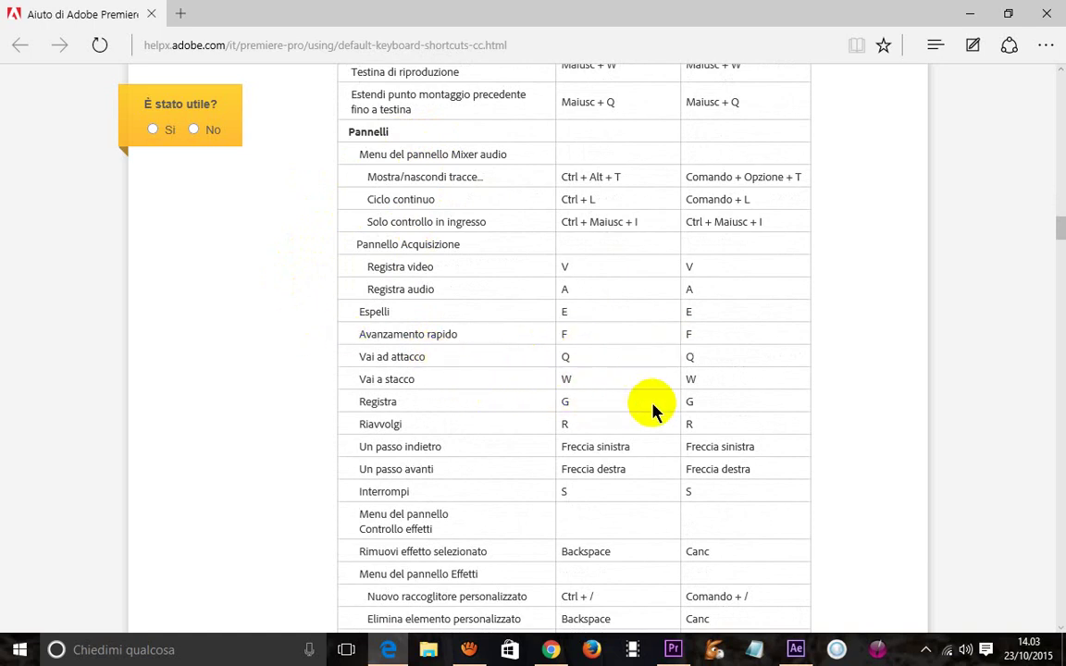
pyautogui.scroll(-1, 220, 336)
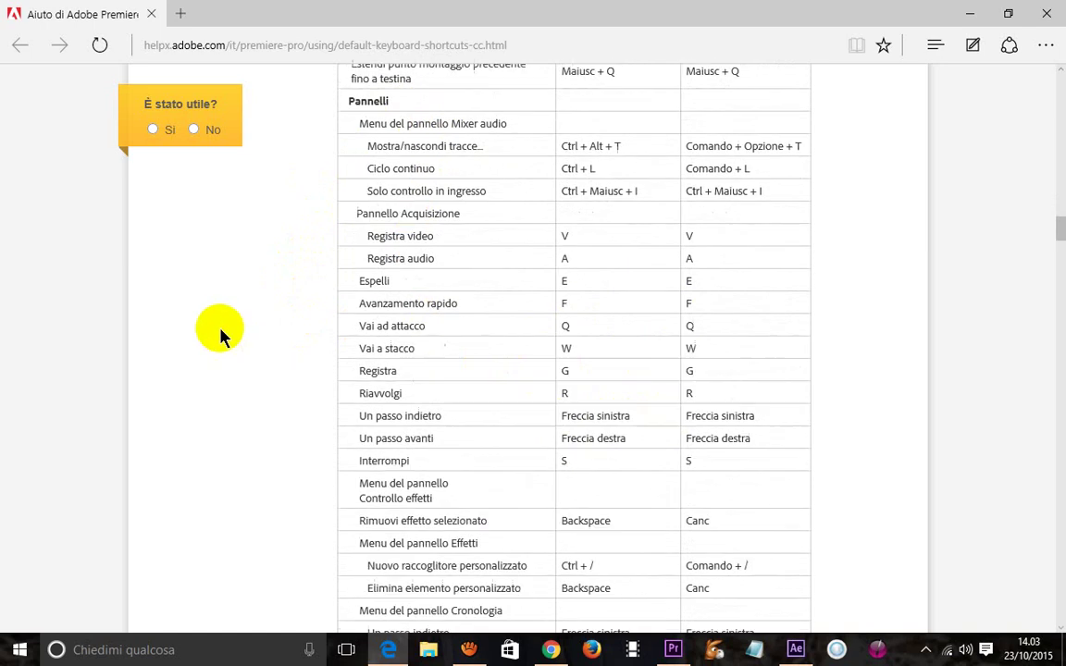
pyautogui.scroll(-3, 220, 336)
pyautogui.scroll(-1, 214, 330)
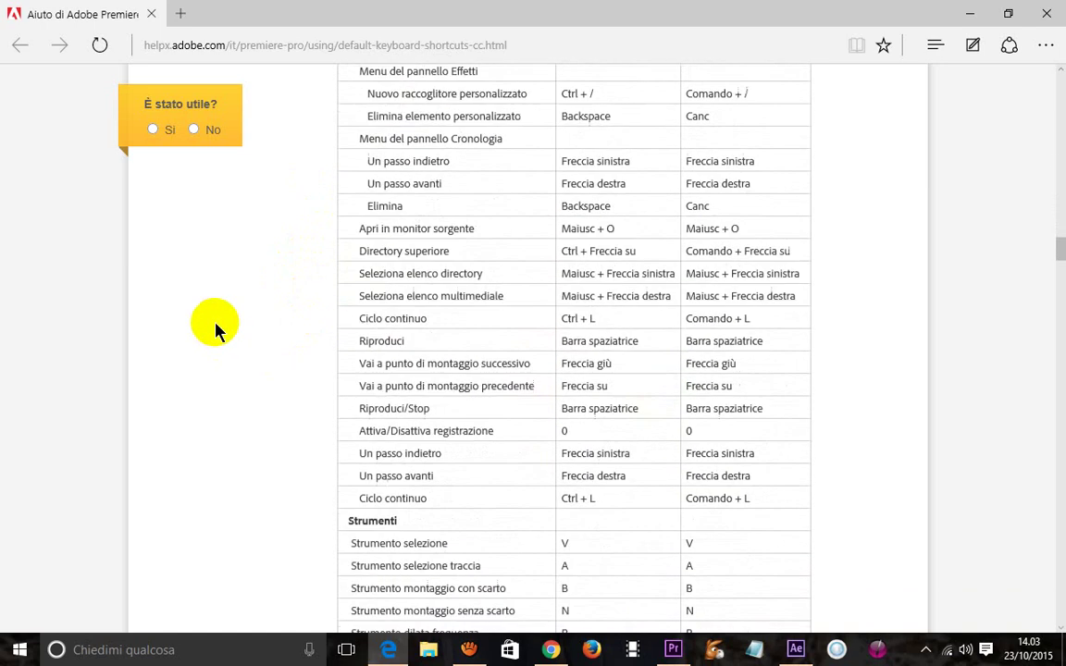
pyautogui.scroll(-2, 214, 330)
pyautogui.scroll(-3, 215, 331)
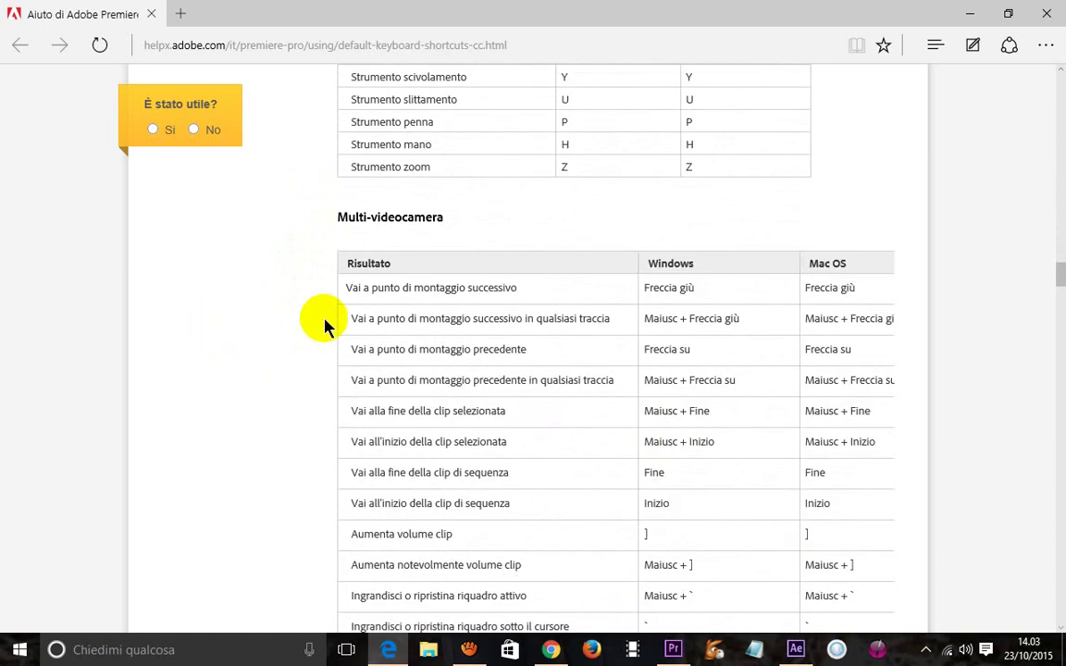
pyautogui.scroll(-1, 523, 392)
pyautogui.scroll(-4, 520, 393)
pyautogui.scroll(-5, 519, 391)
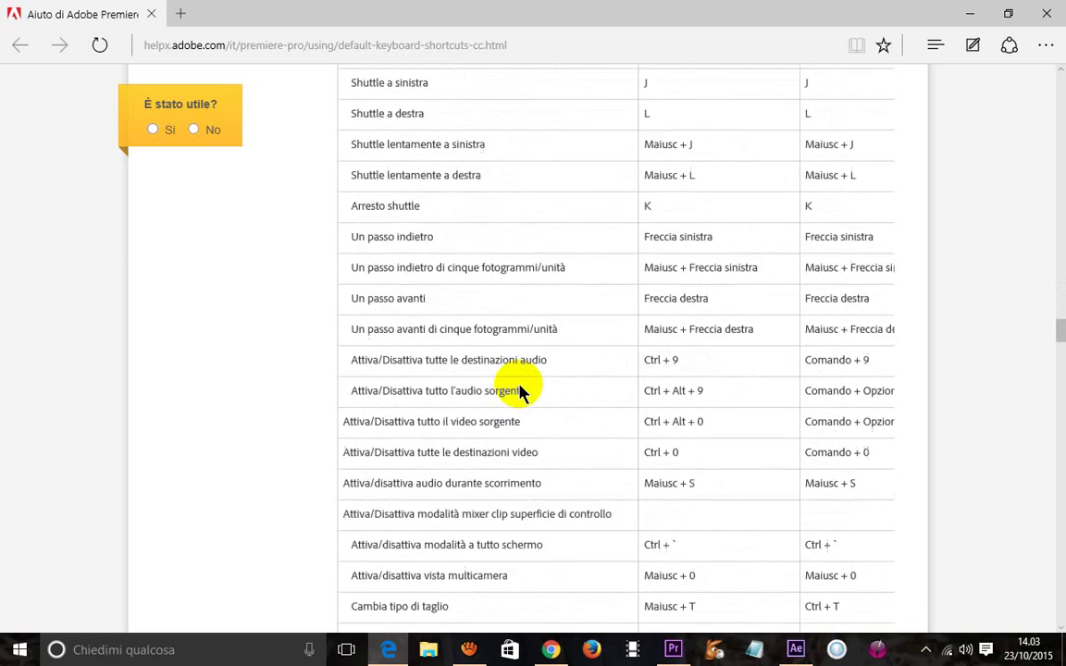
pyautogui.scroll(-5, 518, 392)
pyautogui.scroll(-3, 435, 382)
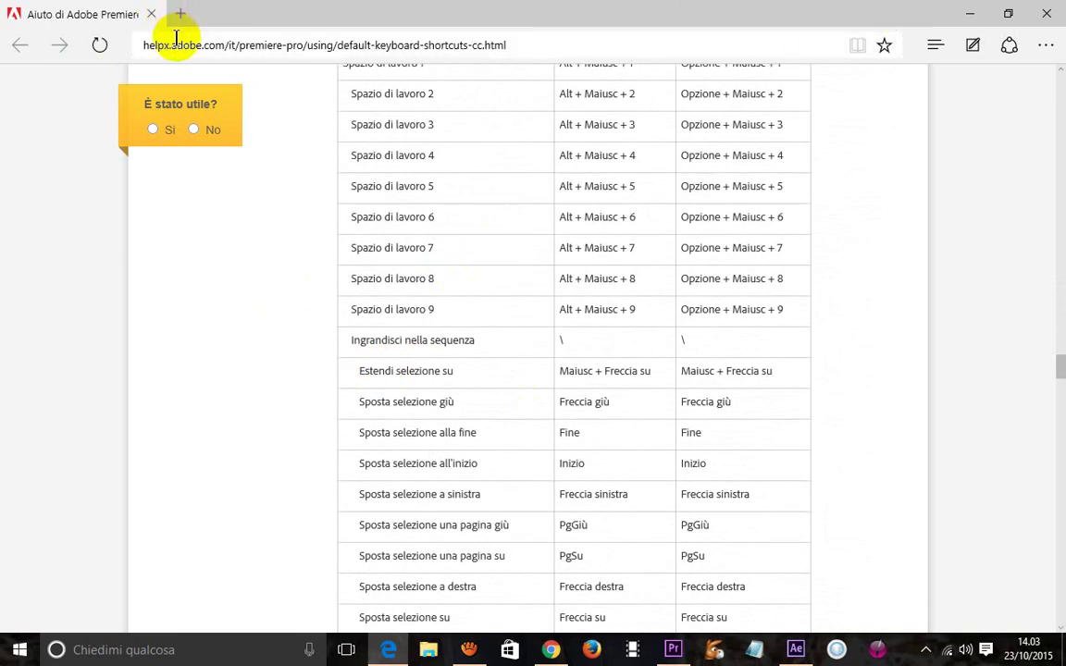
pyautogui.click(149, 43)
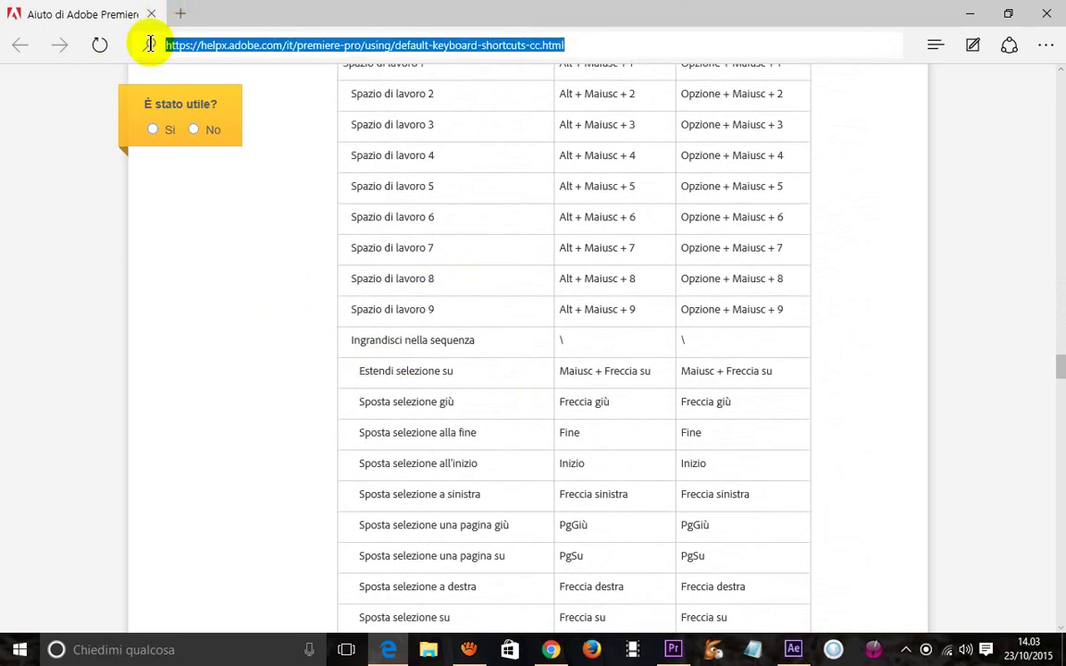
pyautogui.click(1032, 12)
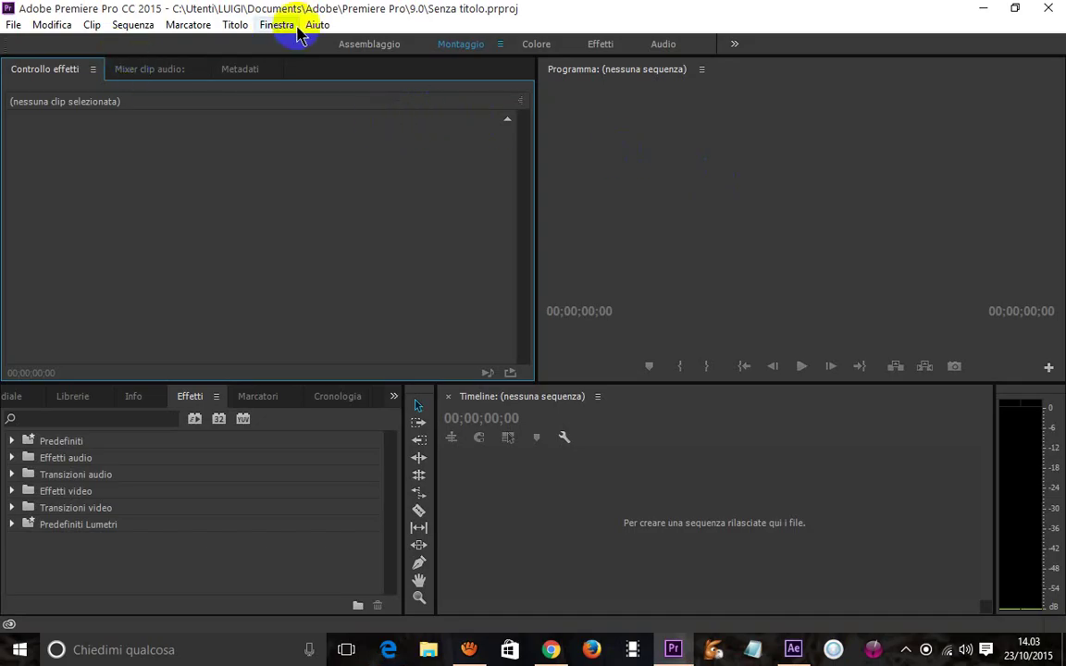
pyautogui.click(316, 26)
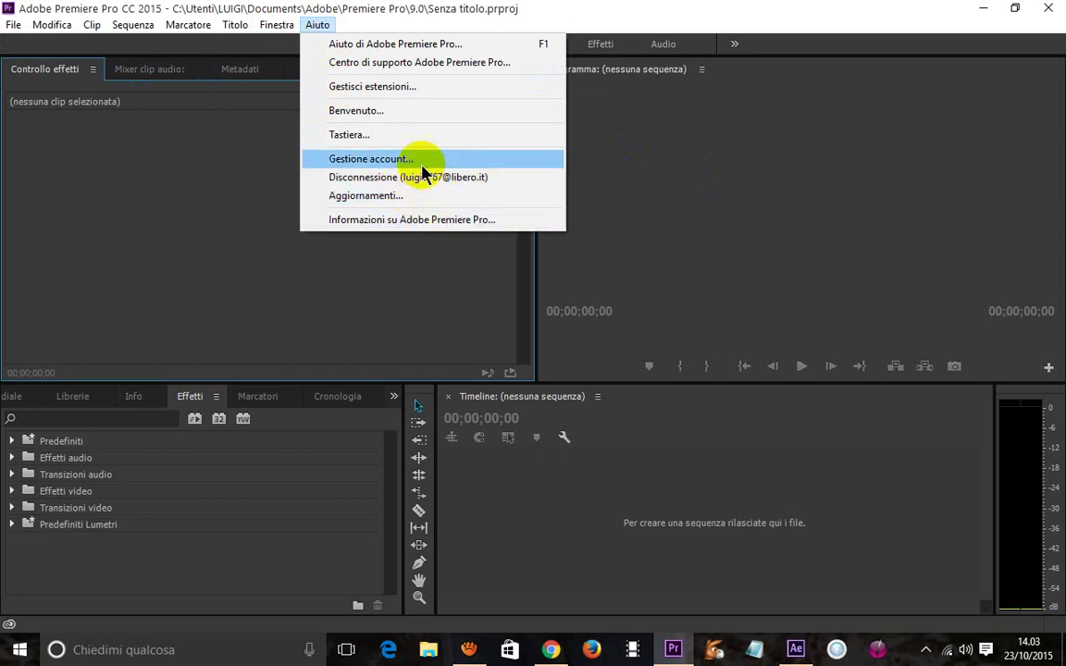
pyautogui.click(411, 225)
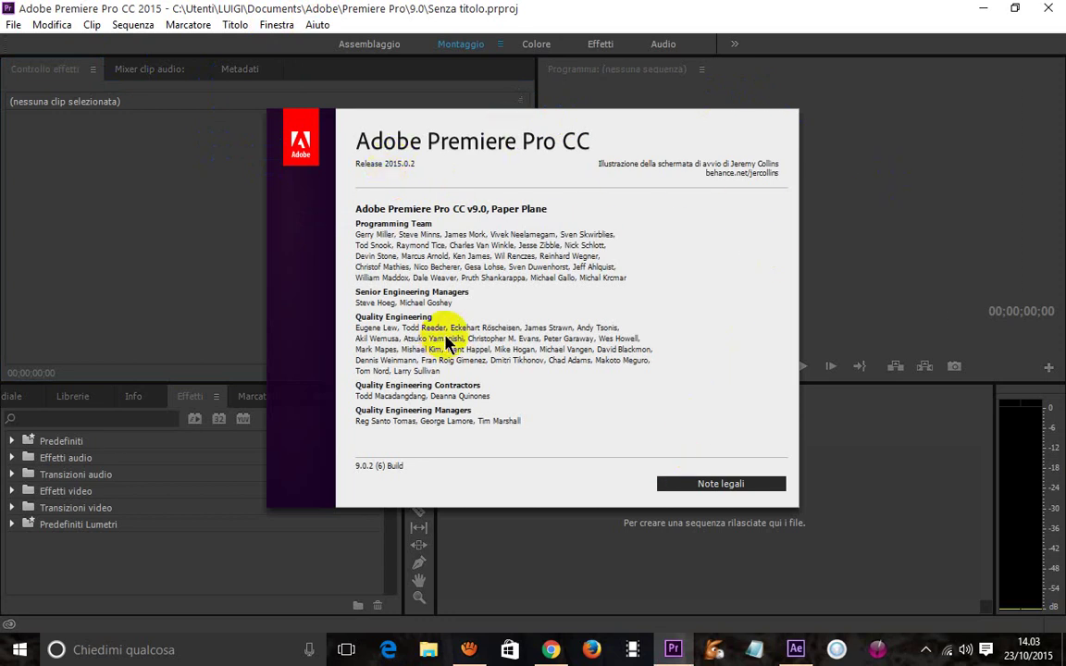
pyautogui.click(670, 484)
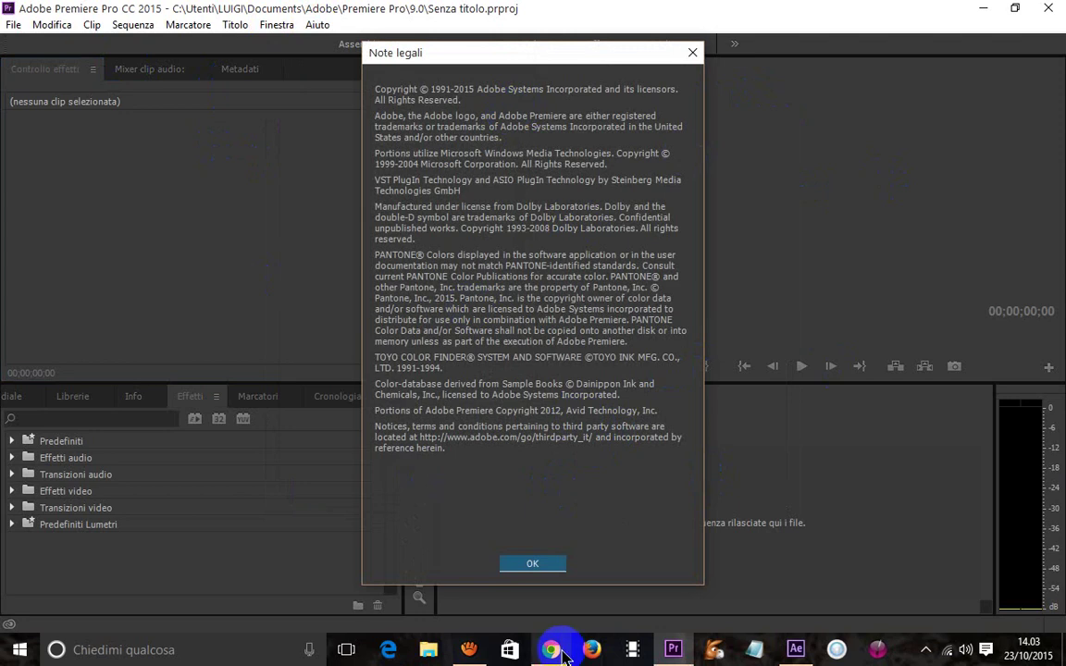
pyautogui.click(532, 564)
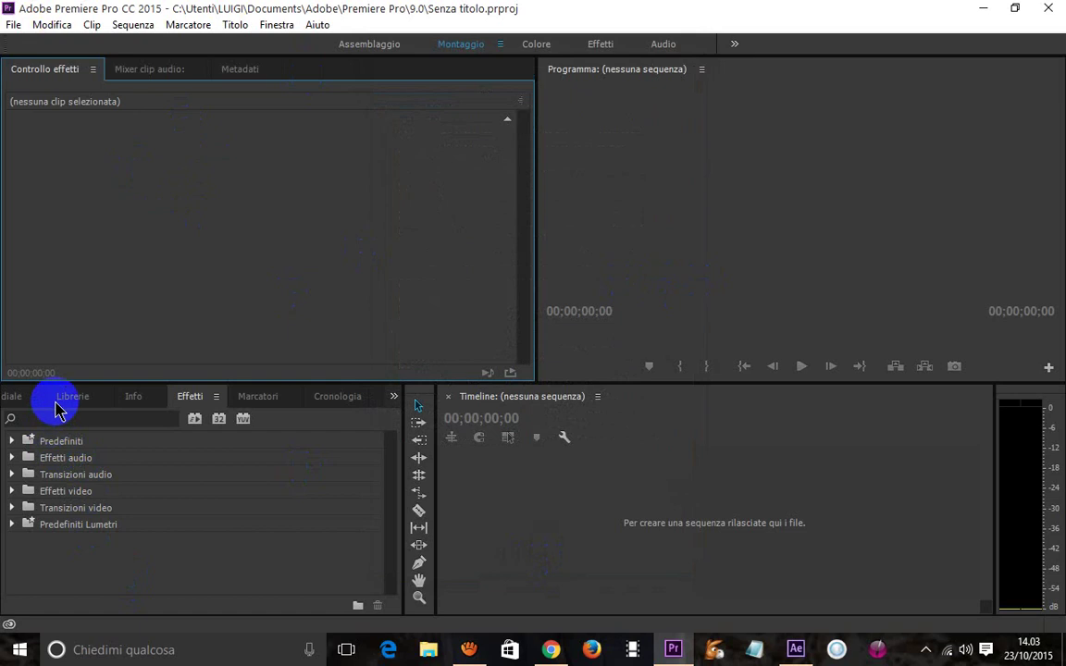
pyautogui.click(69, 398)
pyautogui.click(28, 402)
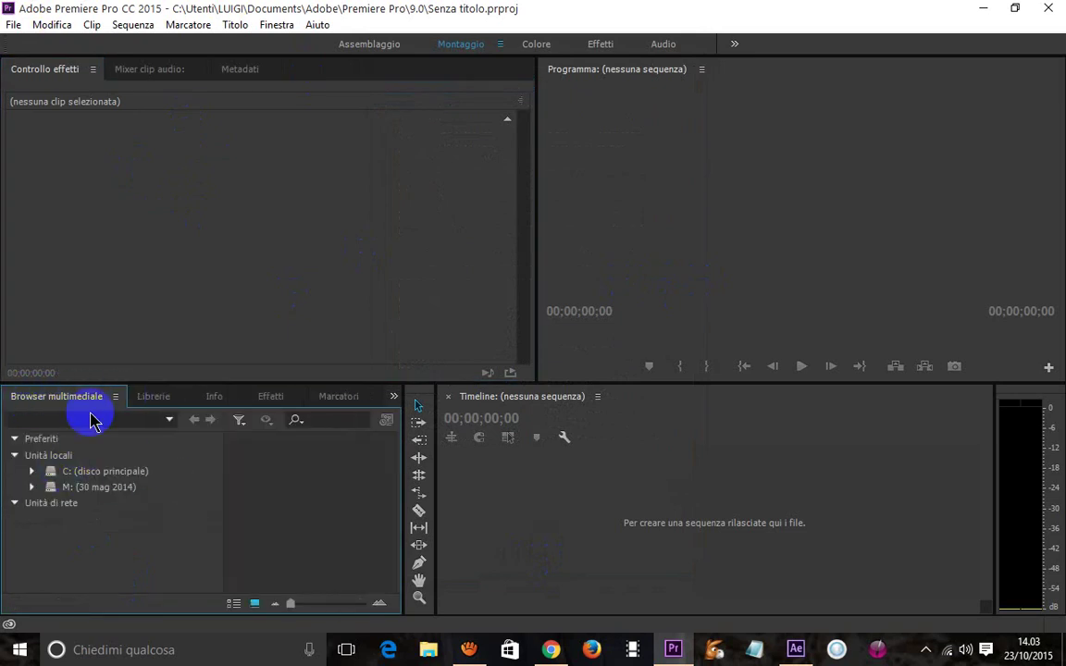
pyautogui.click(171, 402)
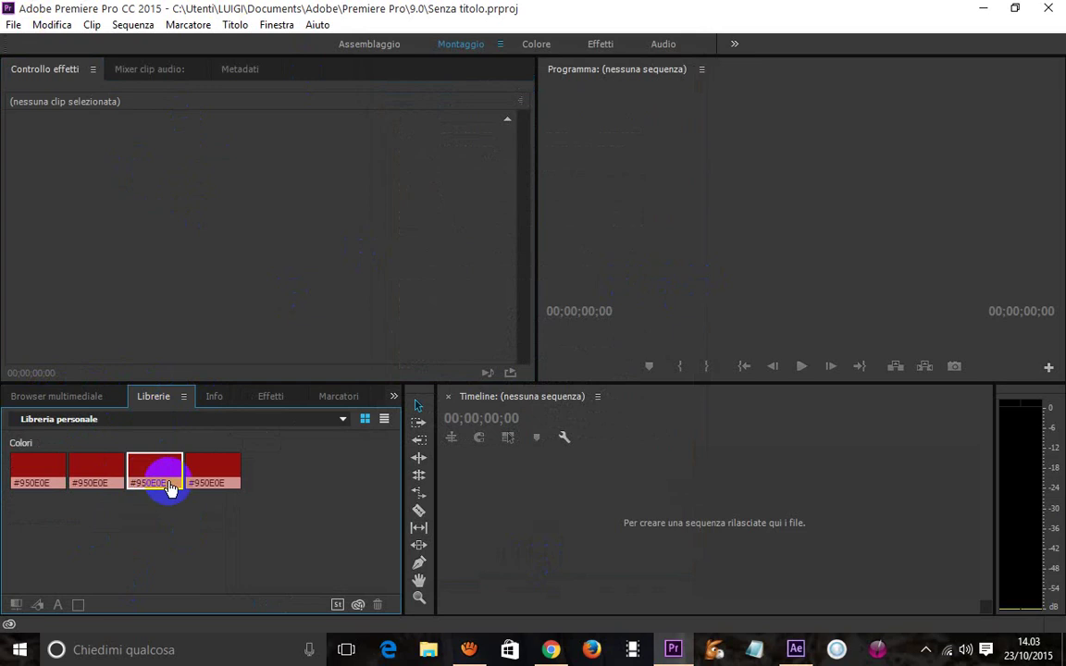
pyautogui.click(227, 399)
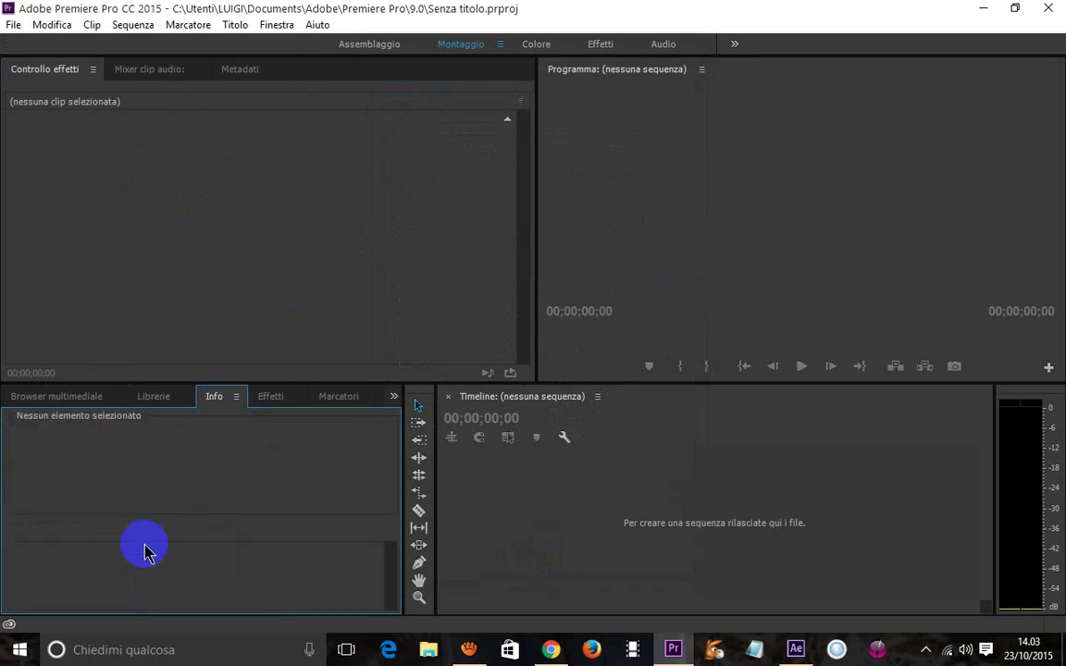
pyautogui.click(286, 400)
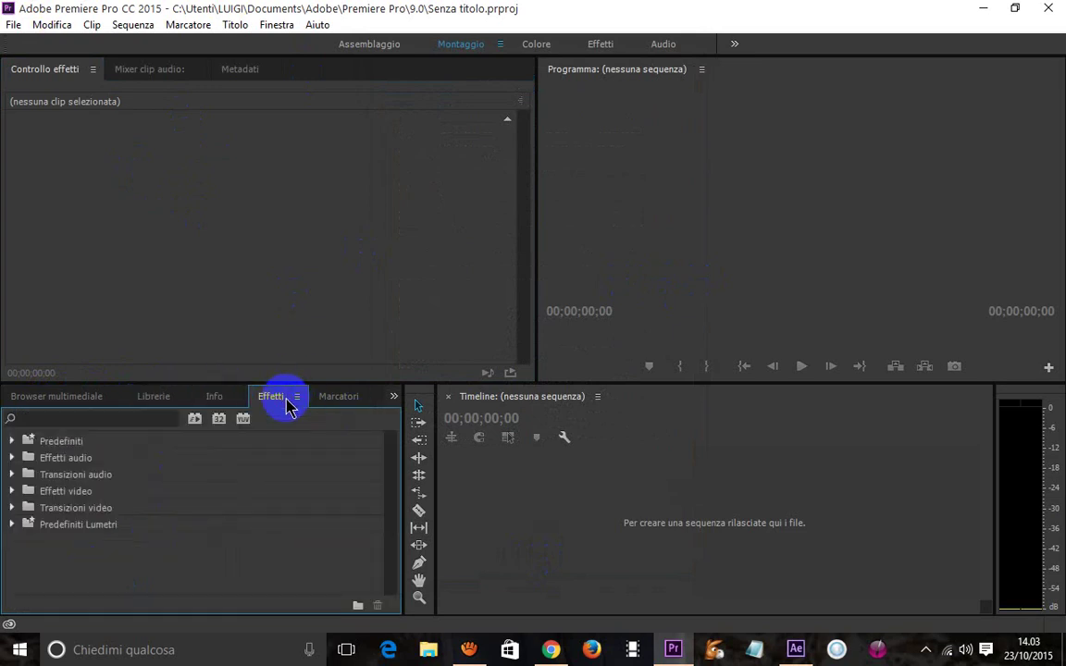
pyautogui.click(350, 398)
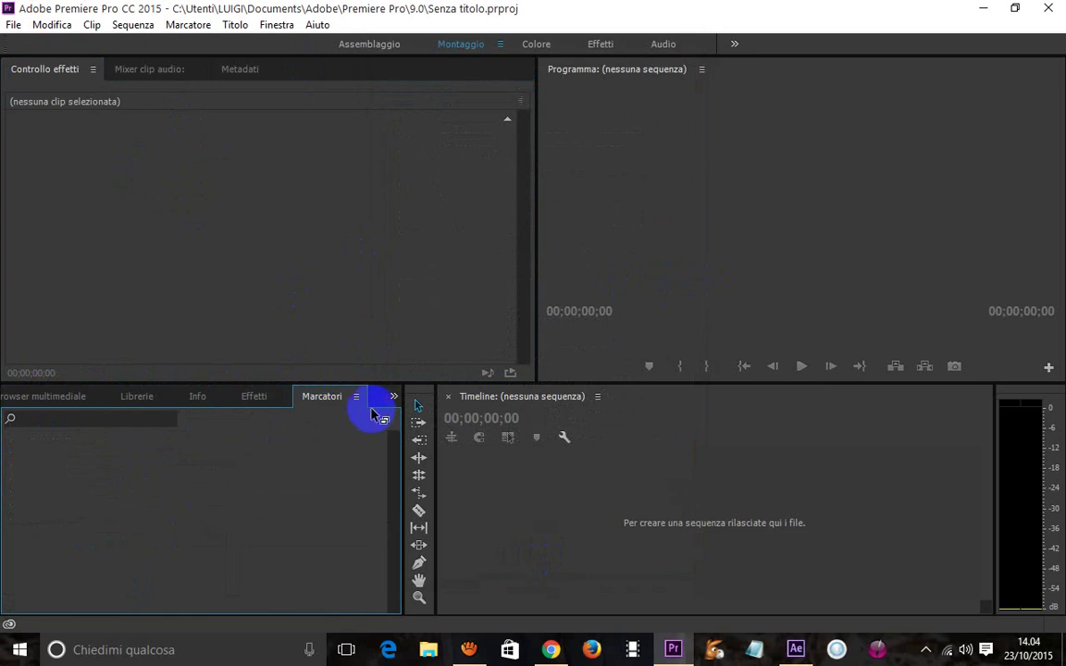
pyautogui.click(392, 397)
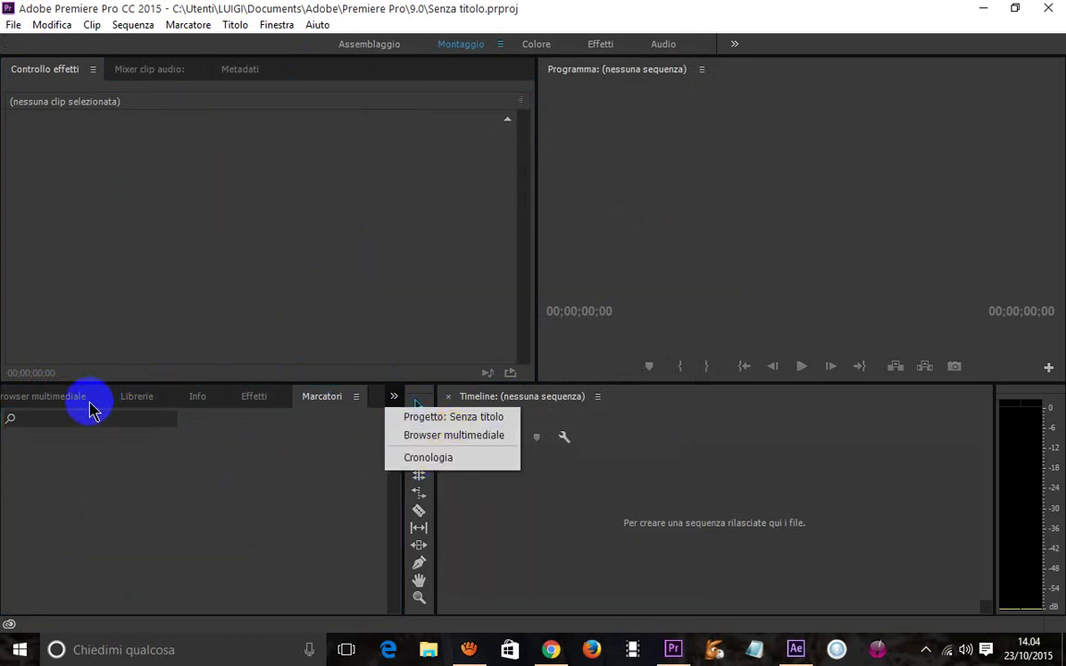
pyautogui.click(124, 399)
pyautogui.click(130, 398)
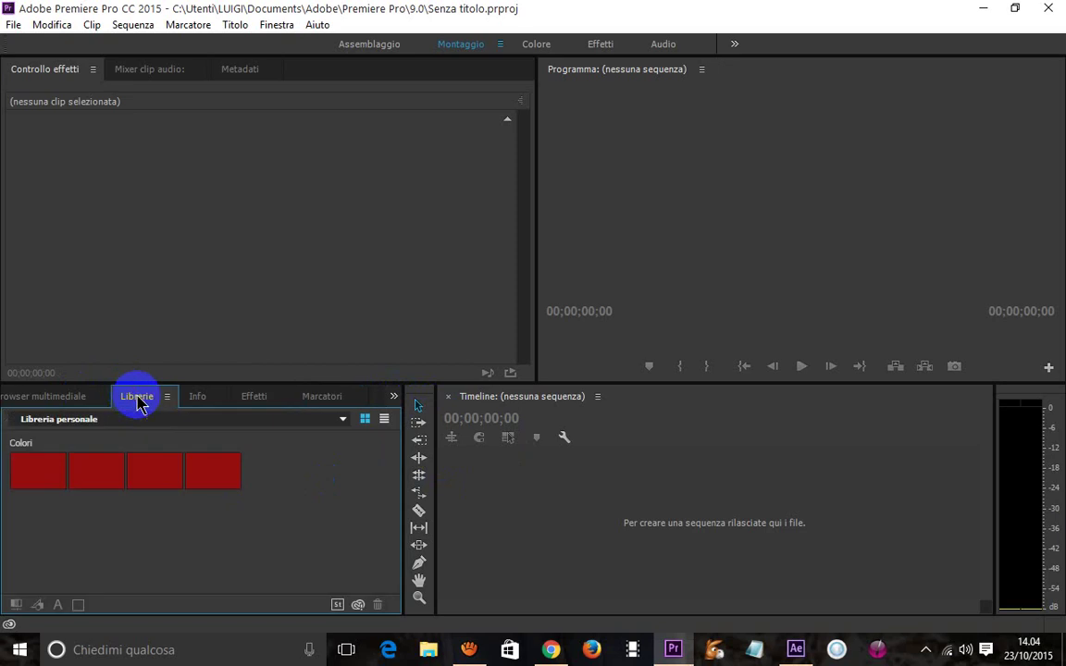
pyautogui.click(251, 397)
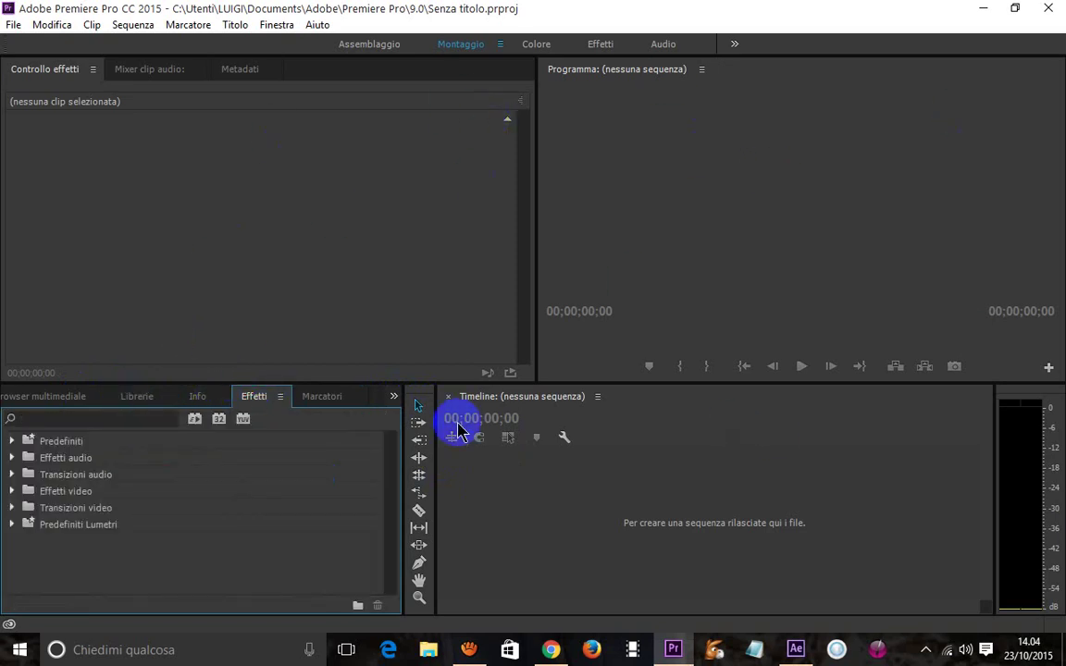
pyautogui.click(603, 518)
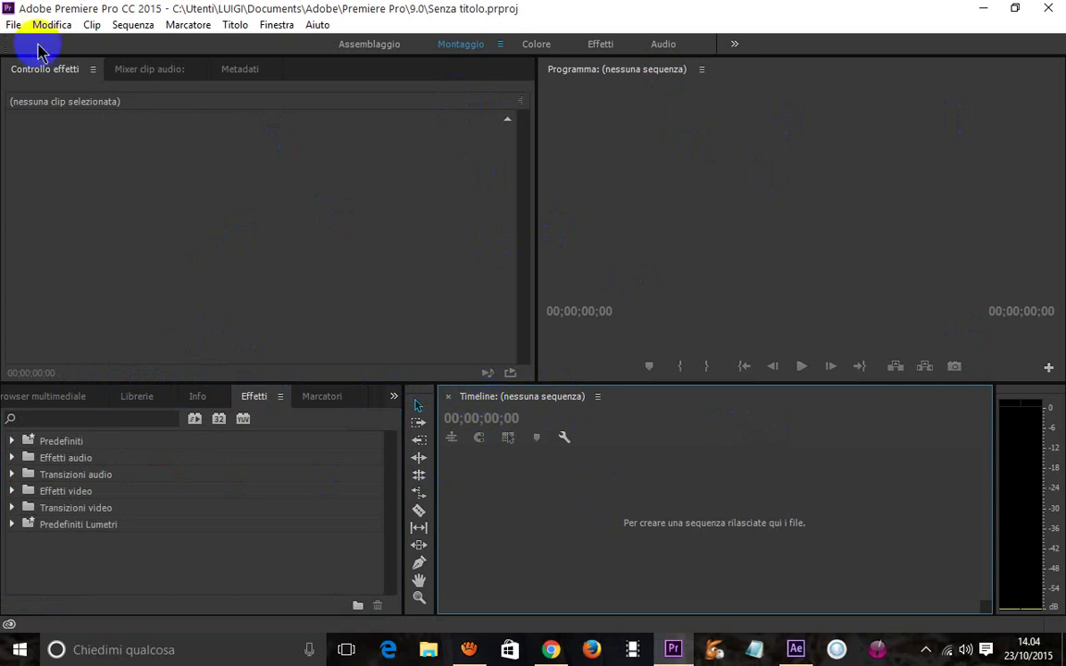
# - Browse the File, Sequenza and Modifica menus, ending back on the File menu
pyautogui.click(16, 26)
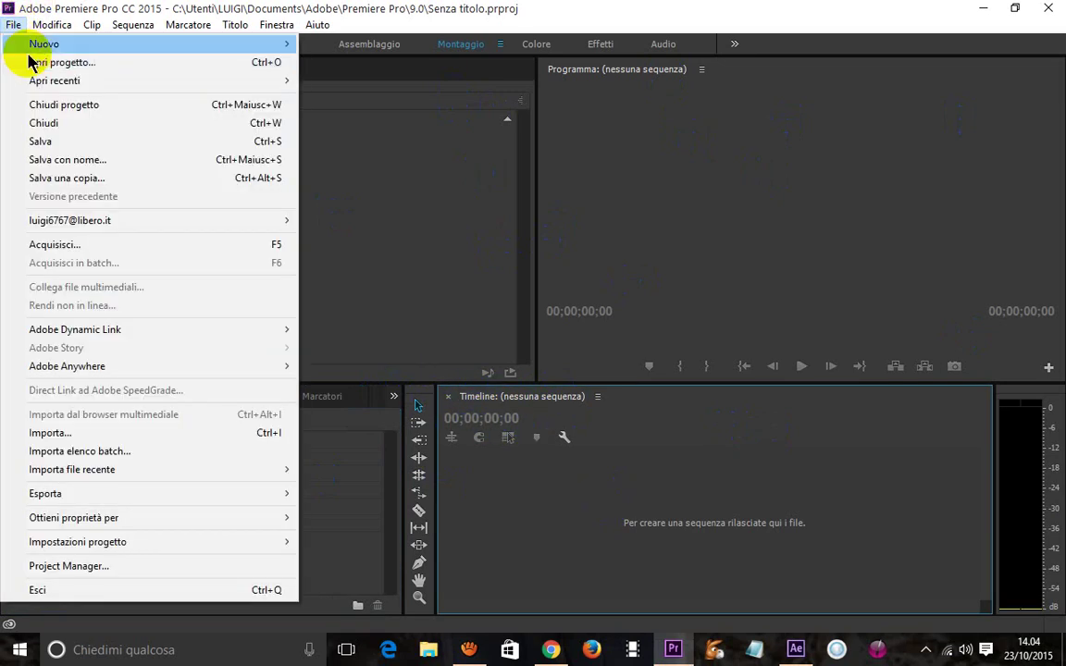
pyautogui.moveTo(143, 32)
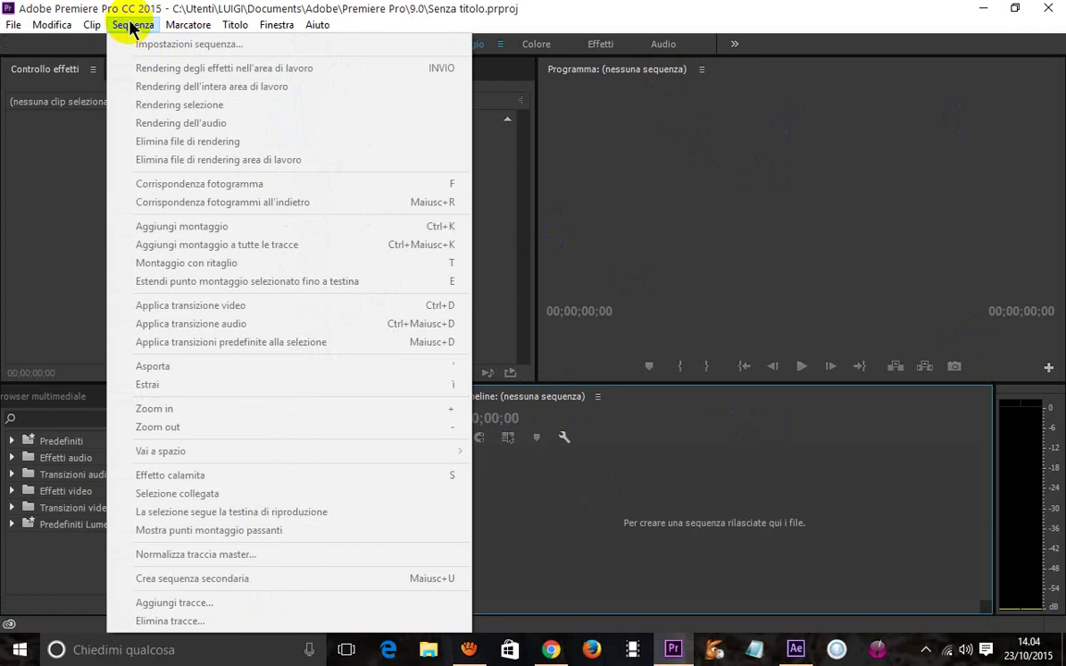
pyautogui.moveTo(76, 27)
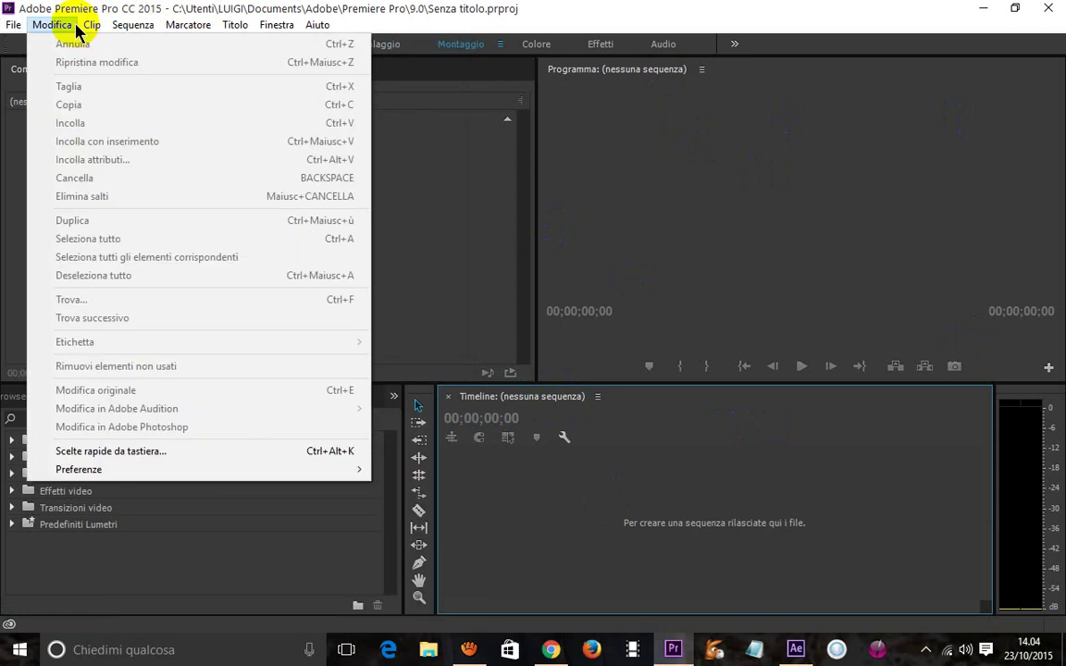
pyautogui.moveTo(11, 30)
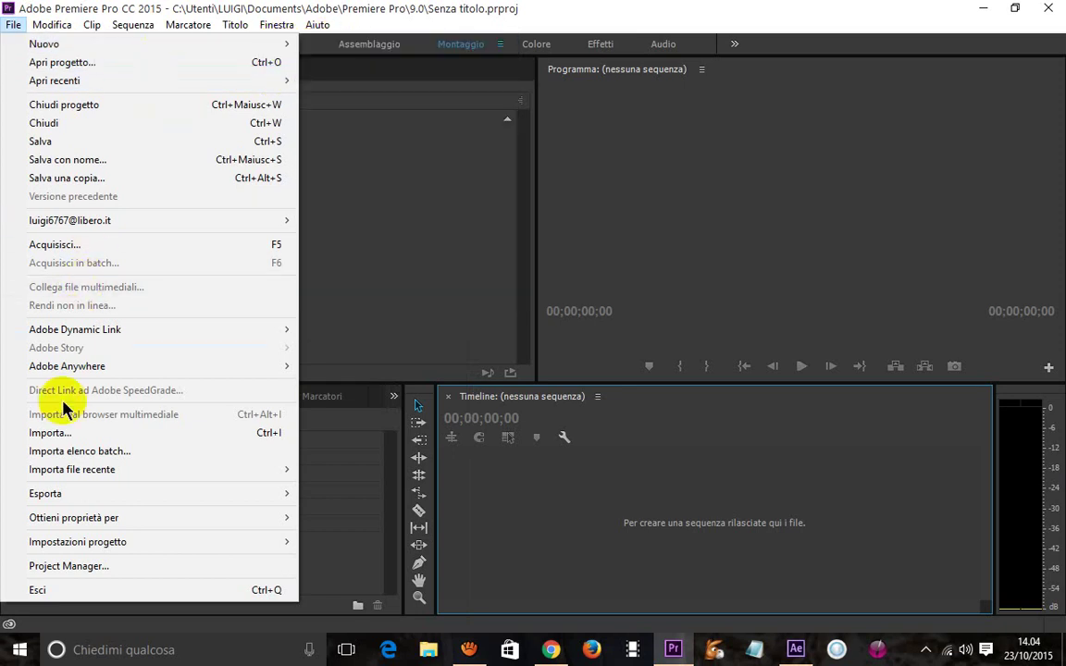
# - Bring up the Importa dialog for adding media to the project
pyautogui.click(69, 434)
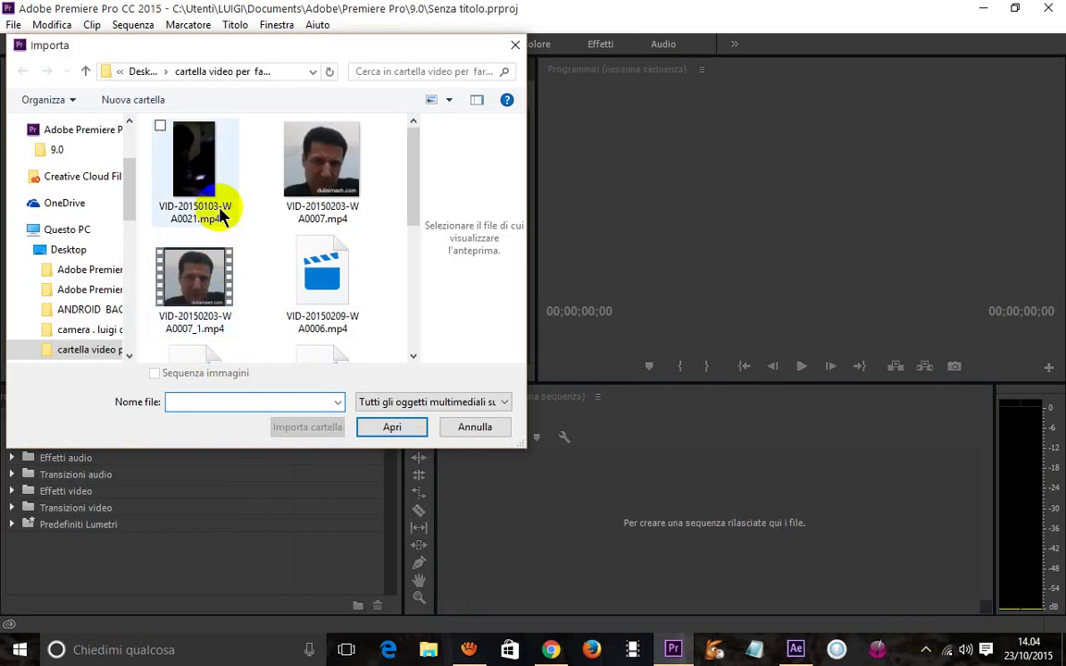
pyautogui.moveTo(413, 173)
pyautogui.mouseDown()
pyautogui.moveTo(400, 126)
pyautogui.moveTo(401, 325)
pyautogui.mouseUp()
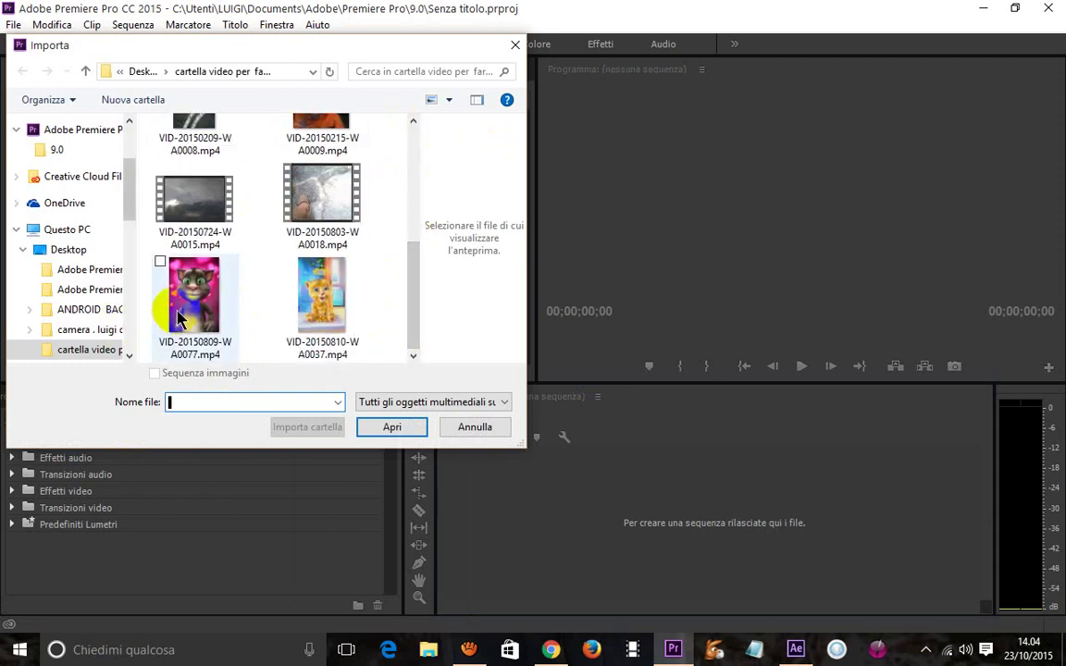
pyautogui.moveTo(129, 188); pyautogui.dragTo(132, 222)
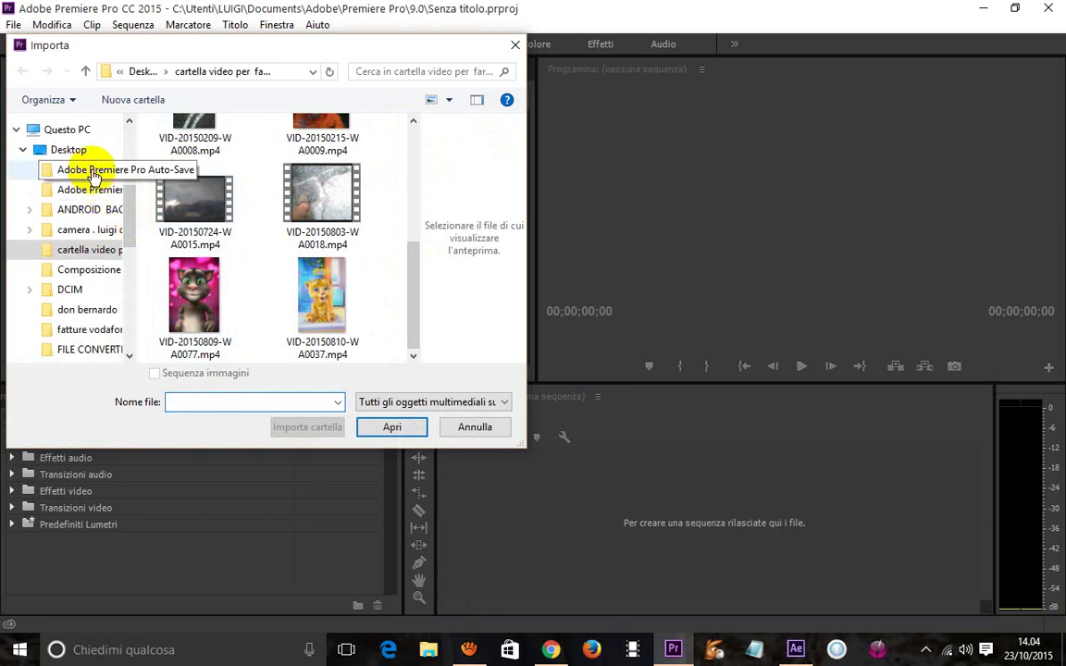
# - Check the DCIM, SD_VIDEO and 100JVCSO folders, which contain no importable media
pyautogui.click(70, 292)
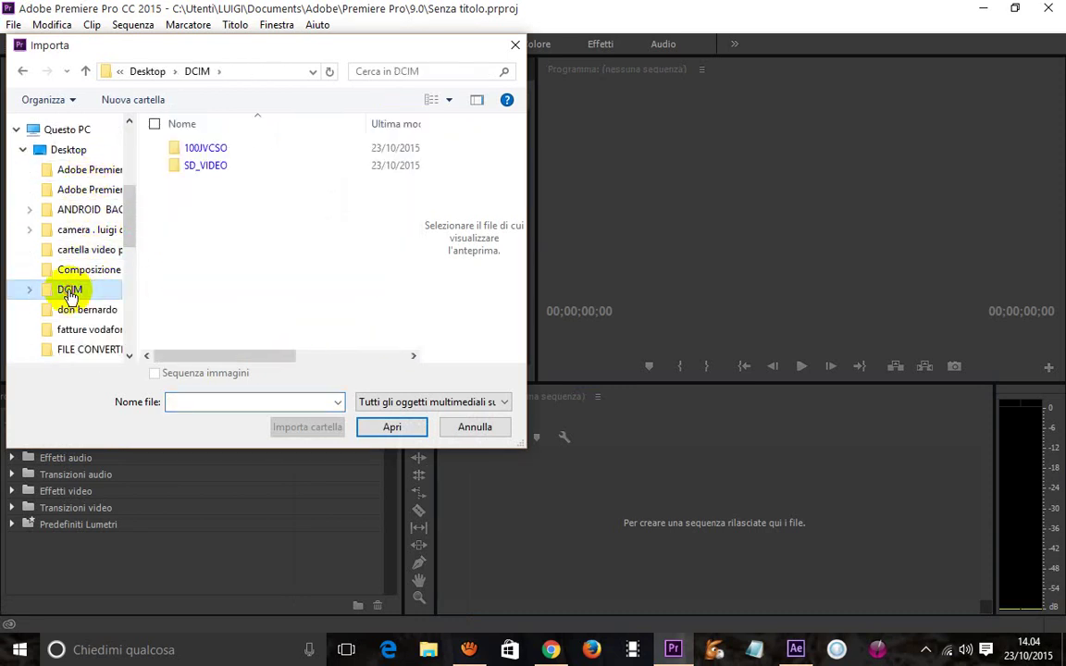
pyautogui.doubleClick(195, 166)
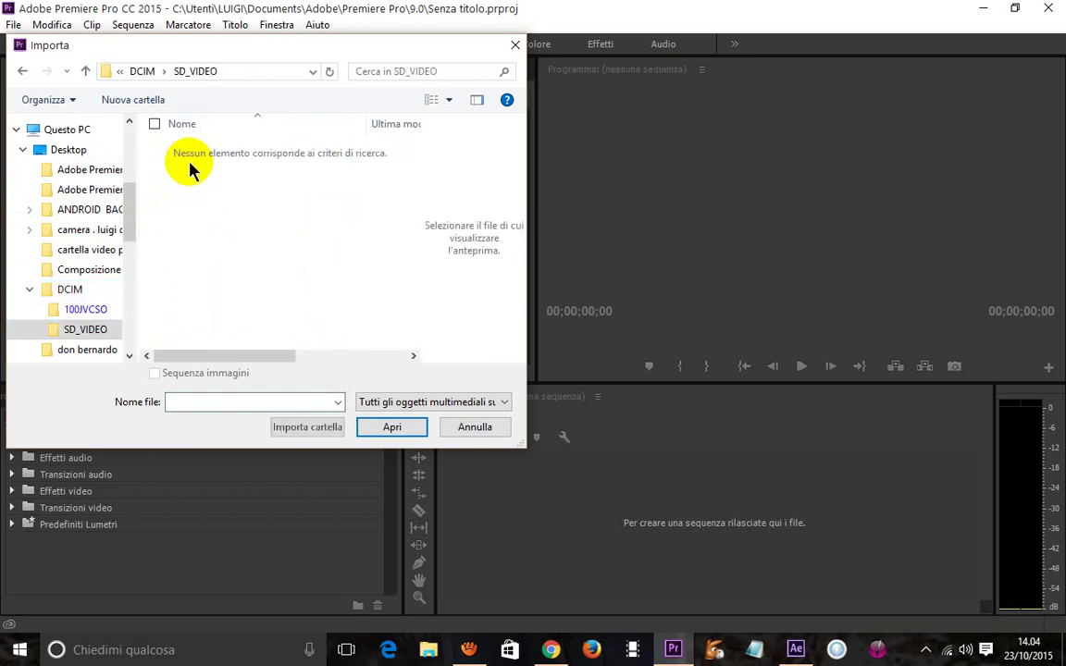
pyautogui.click(25, 72)
pyautogui.click(74, 309)
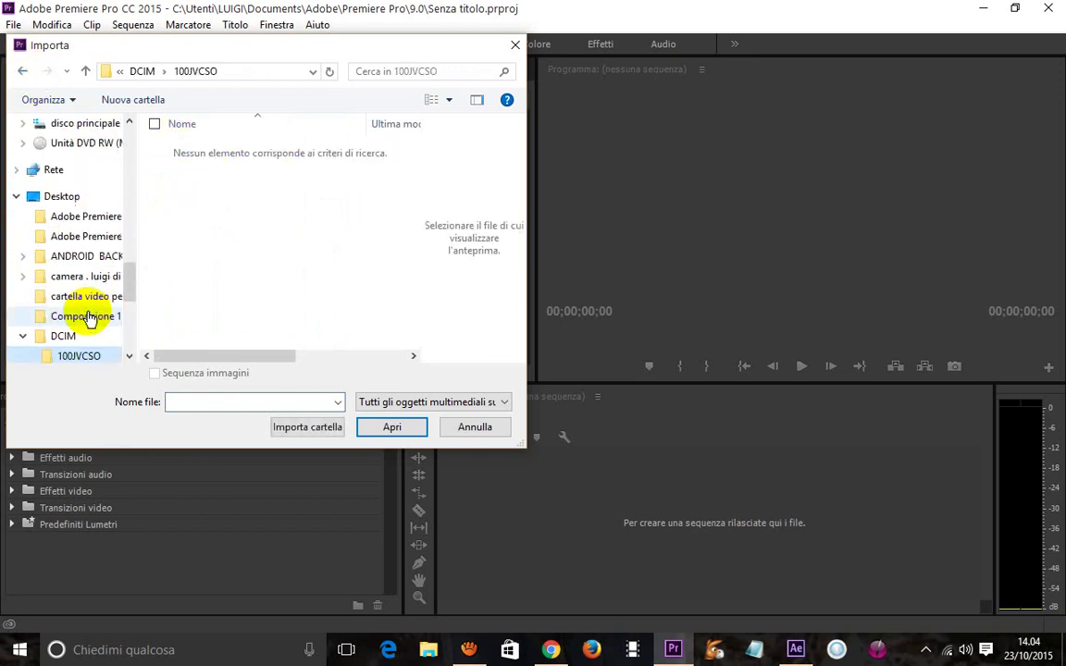
pyautogui.scroll(-2, 130, 289)
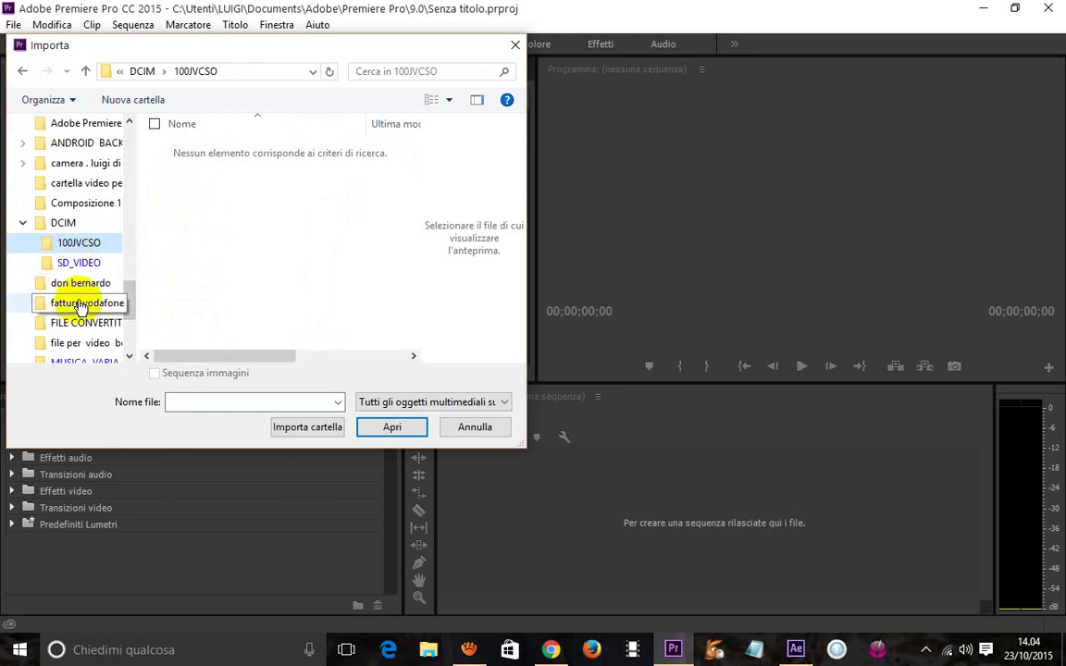
pyautogui.moveTo(132, 298); pyautogui.dragTo(133, 317)
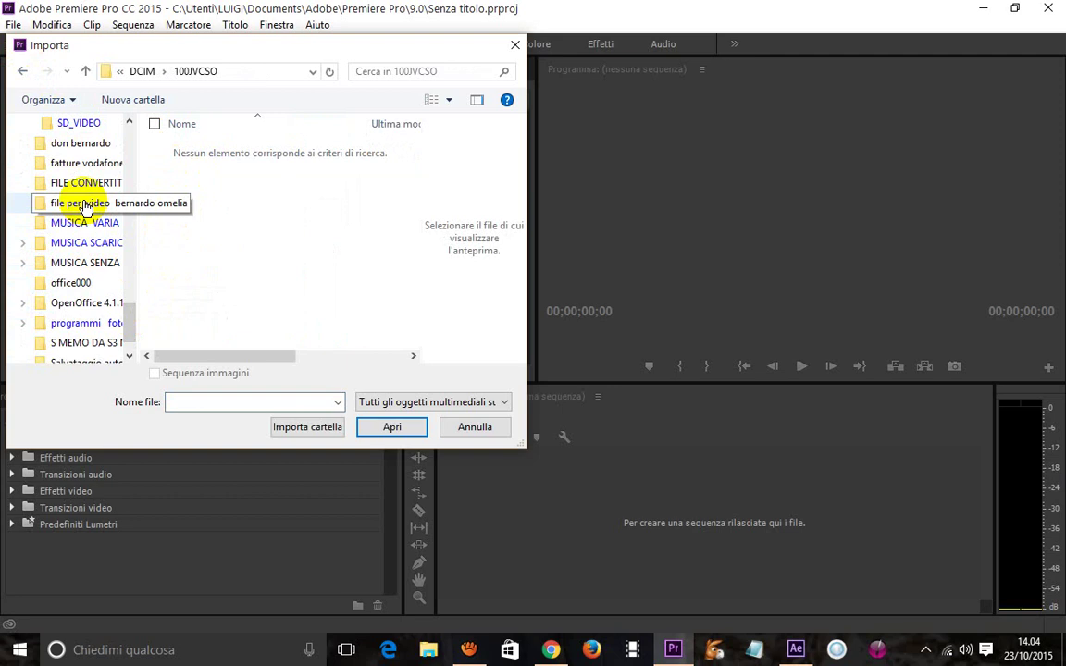
pyautogui.moveTo(127, 316); pyautogui.dragTo(133, 322)
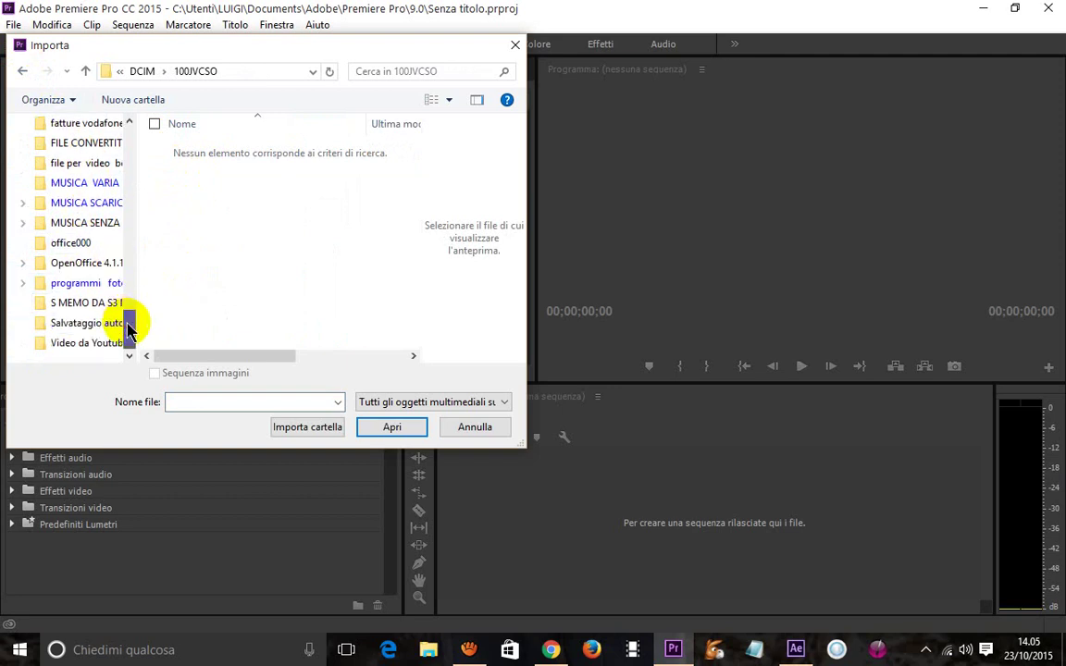
# - In the Video da Youtube folder, look over several videos, then import Tutorial Sony Vegas
pyautogui.click(90, 344)
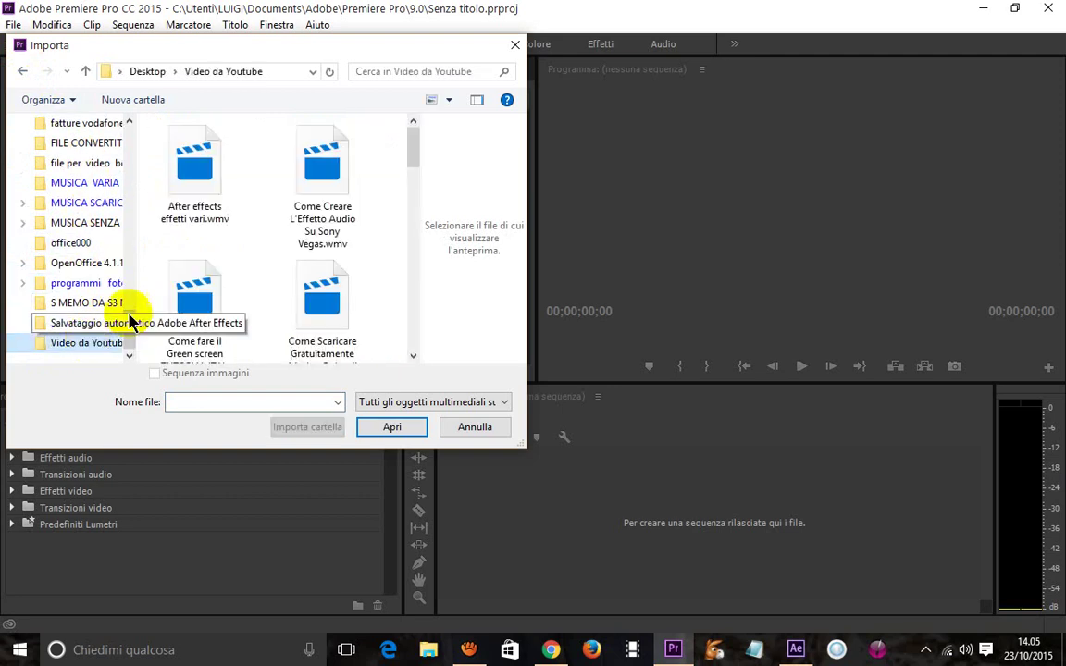
pyautogui.click(190, 185)
pyautogui.click(309, 177)
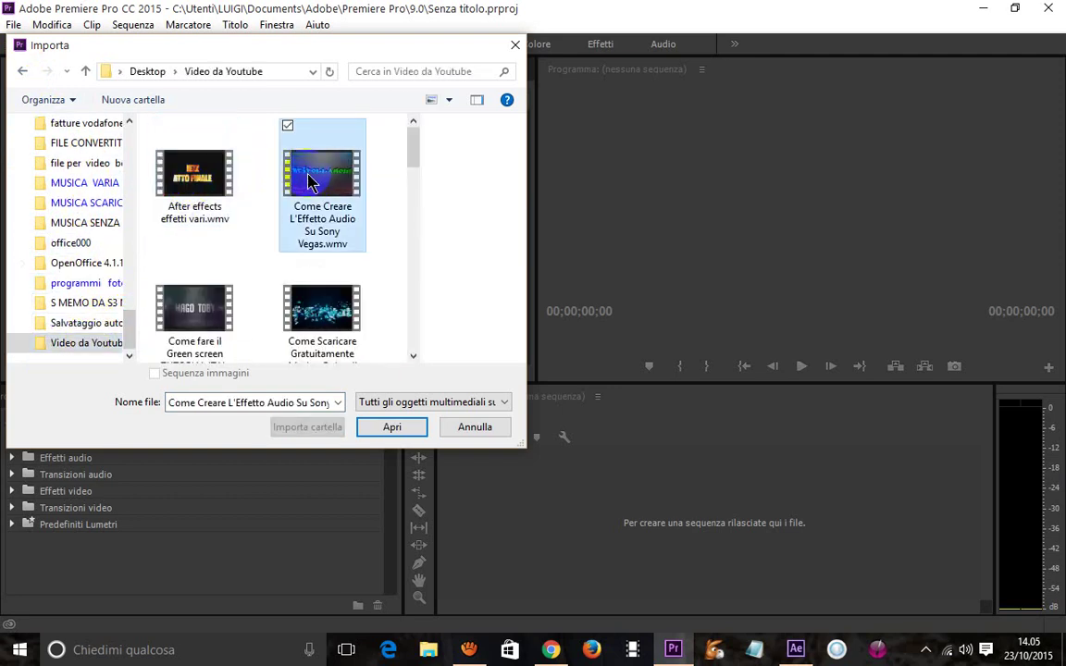
pyautogui.click(321, 309)
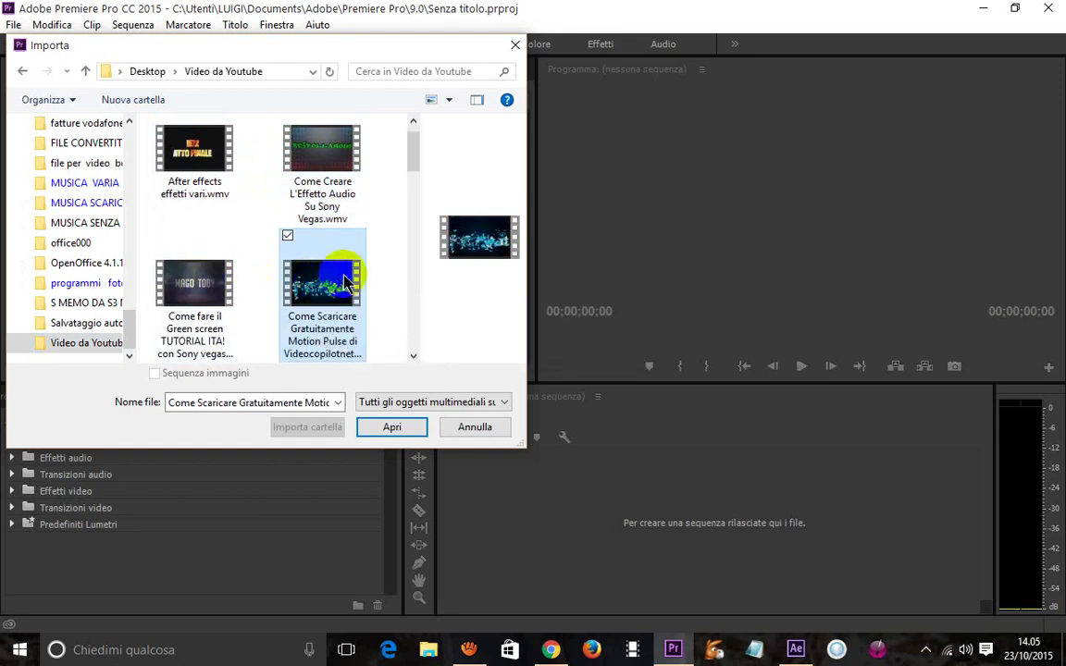
pyautogui.scroll(-3, 345, 283)
pyautogui.click(331, 280)
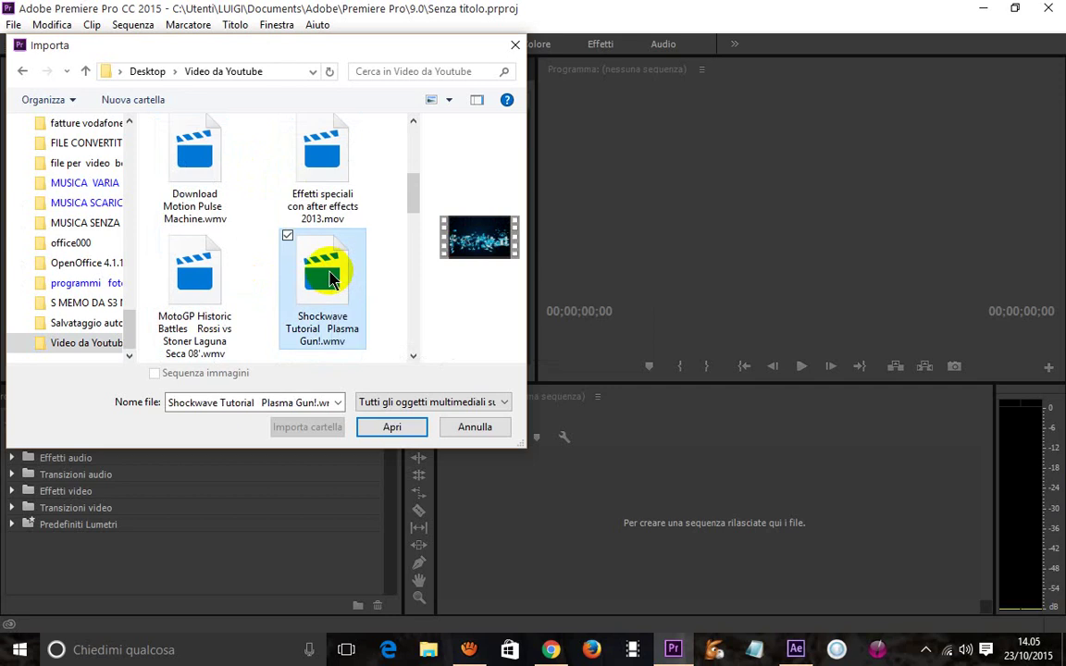
pyautogui.click(175, 277)
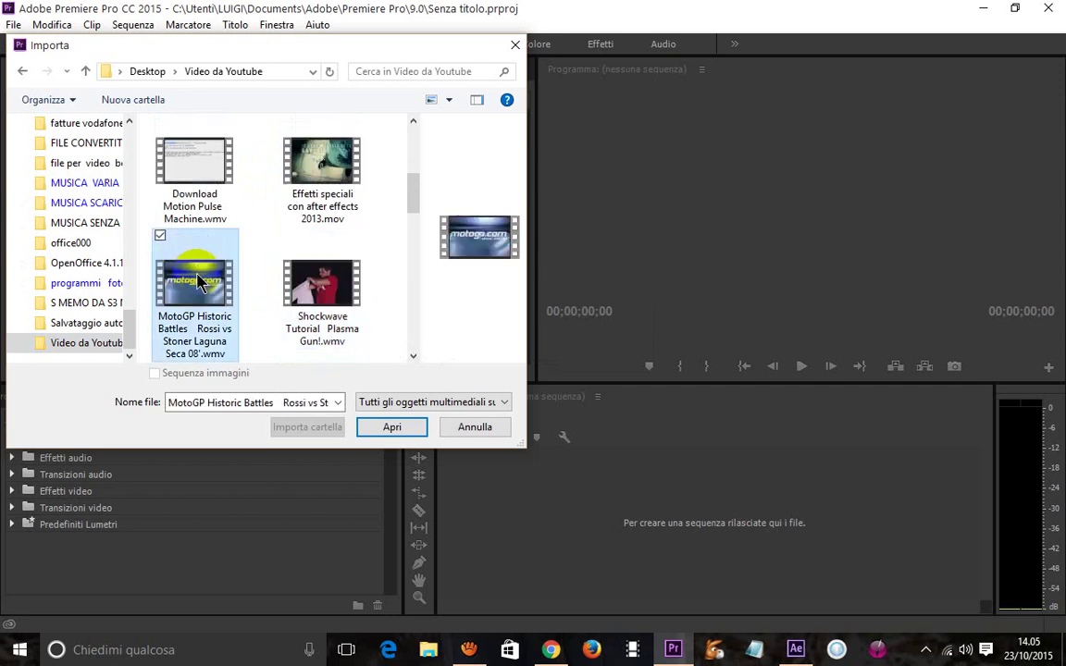
pyautogui.scroll(-3, 189, 284)
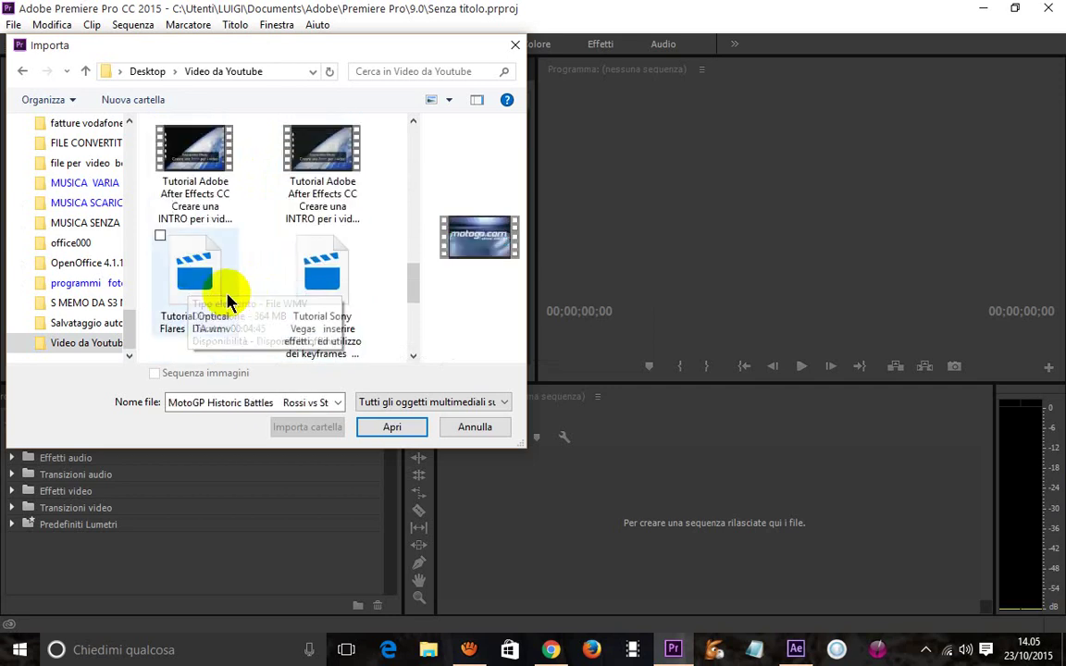
pyautogui.click(200, 286)
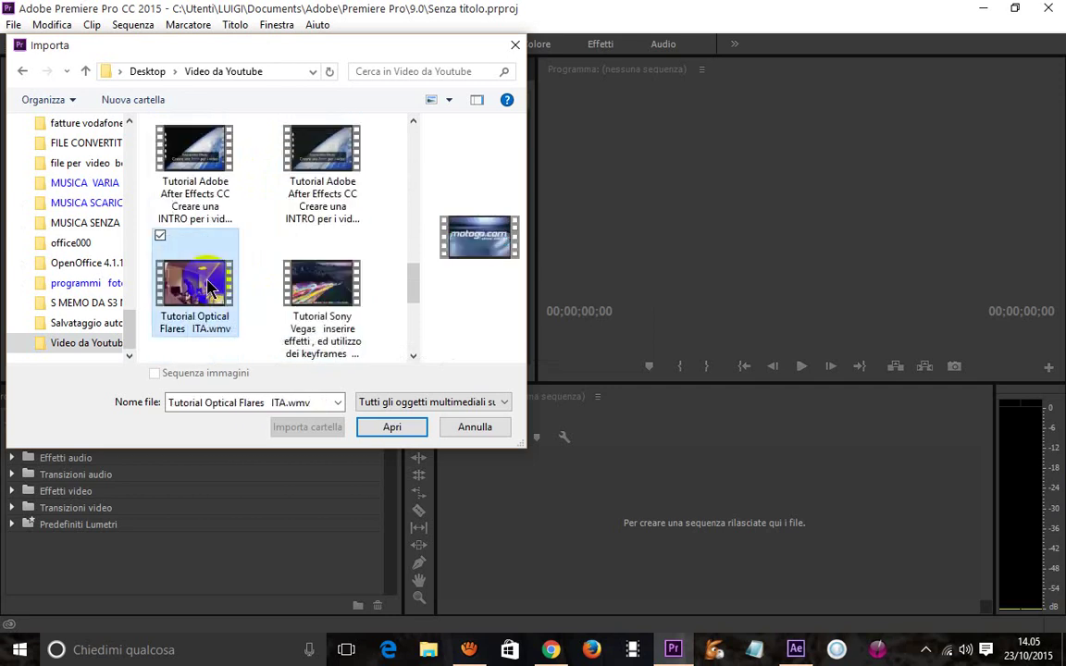
pyautogui.click(292, 277)
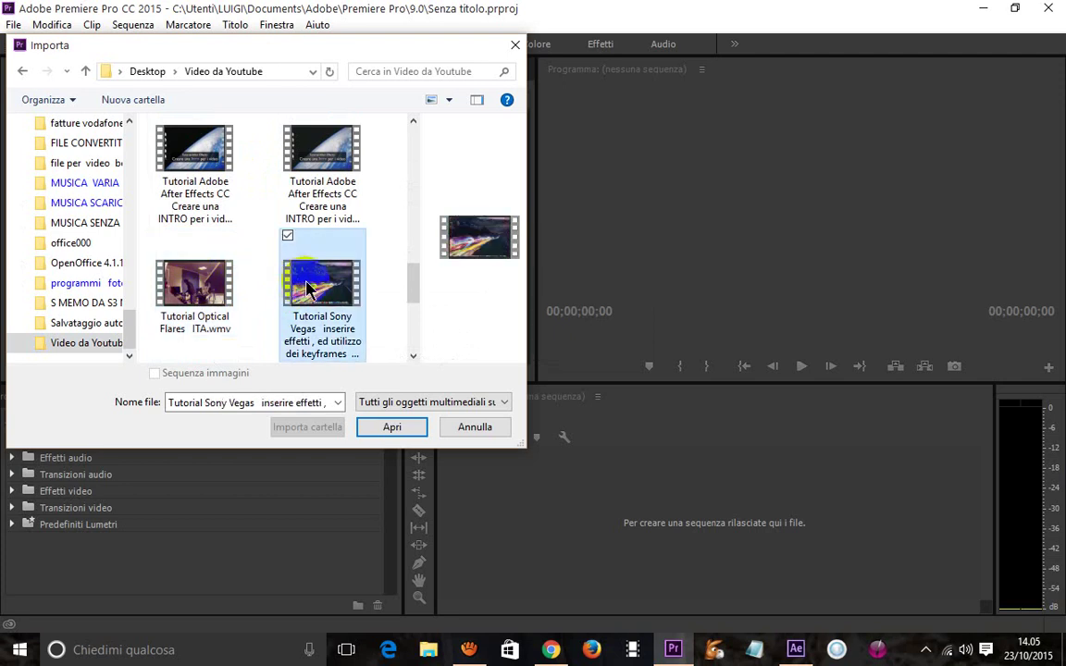
pyautogui.click(390, 431)
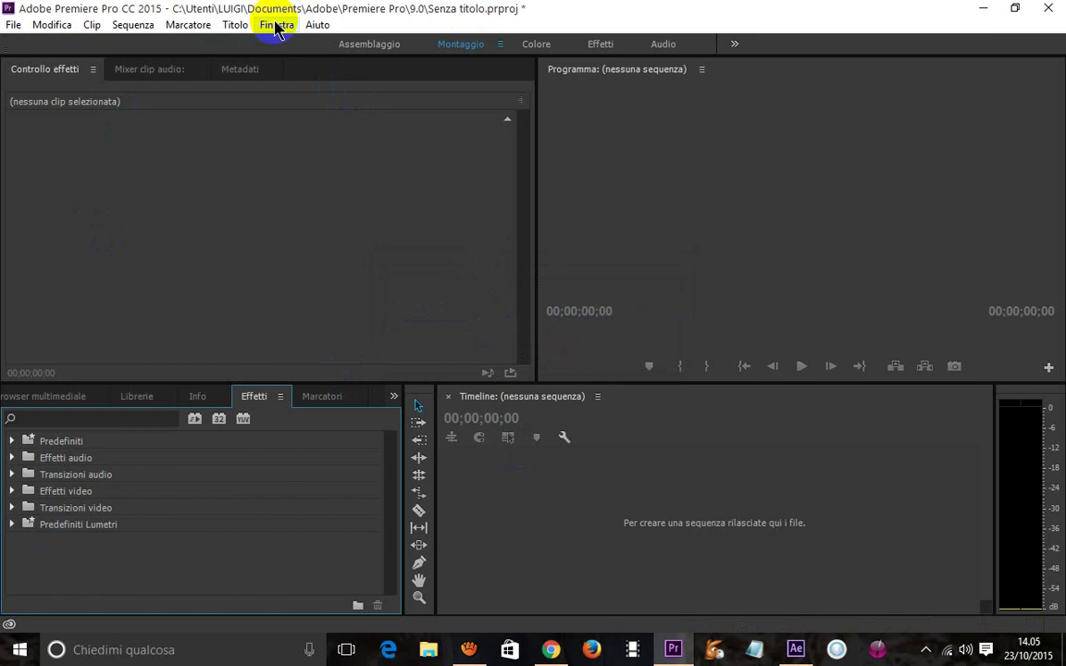
# - In the Assemblaggio workspace, drag the Tutorial Sony Vegas clip into the empty Timeline
pyautogui.click(383, 46)
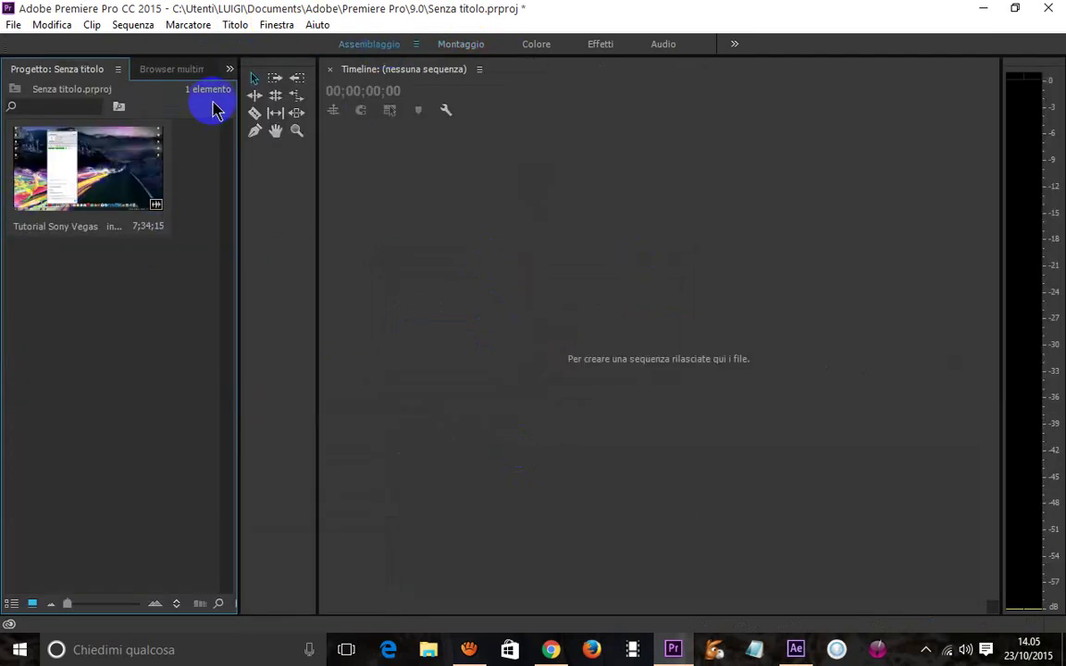
pyautogui.moveTo(70, 155); pyautogui.dragTo(446, 268)
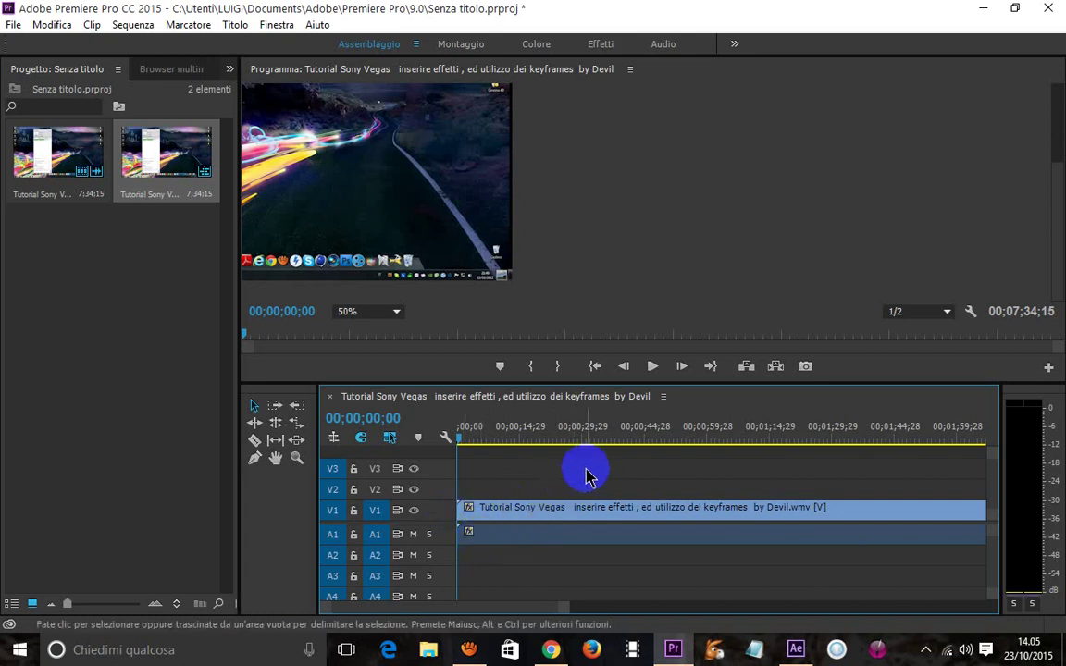
# - Play the sequence from the start and stop it at 00;00;05;27
pyautogui.click(653, 367)
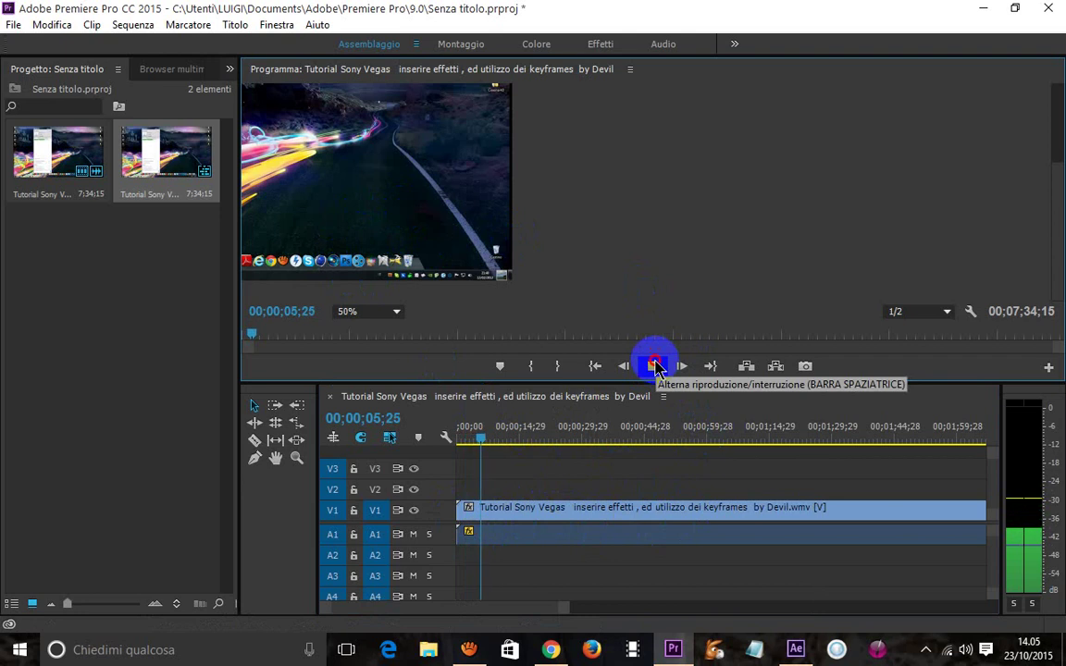
pyautogui.click(655, 366)
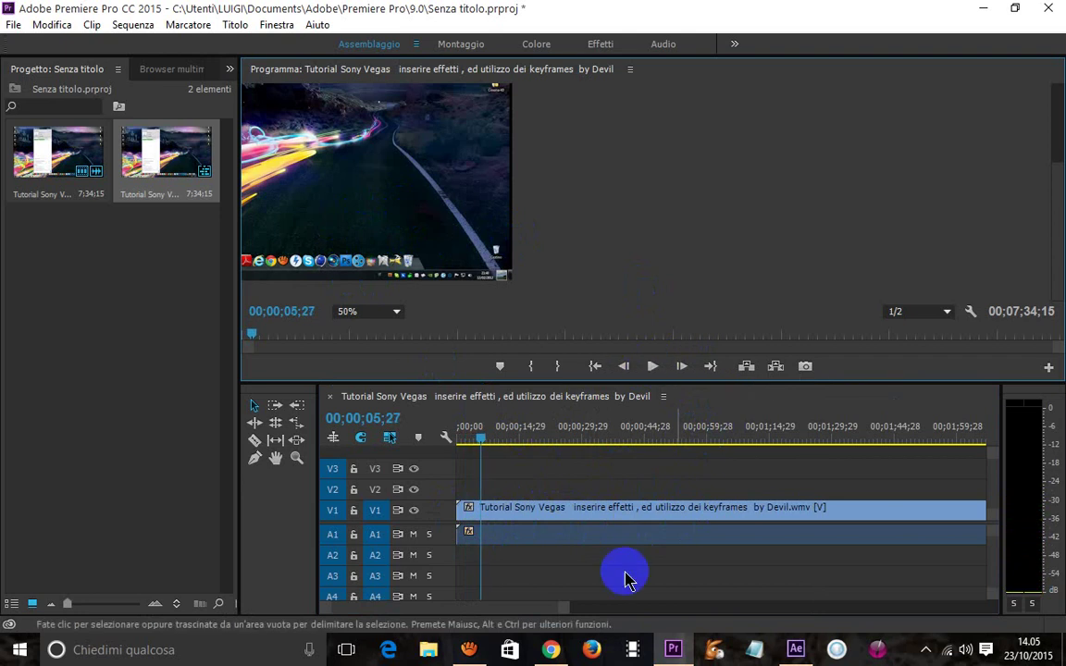
# - In Montaggio, select the V1 clip to show its Movimento, Opacità, Volume and Panning settings
pyautogui.click(447, 48)
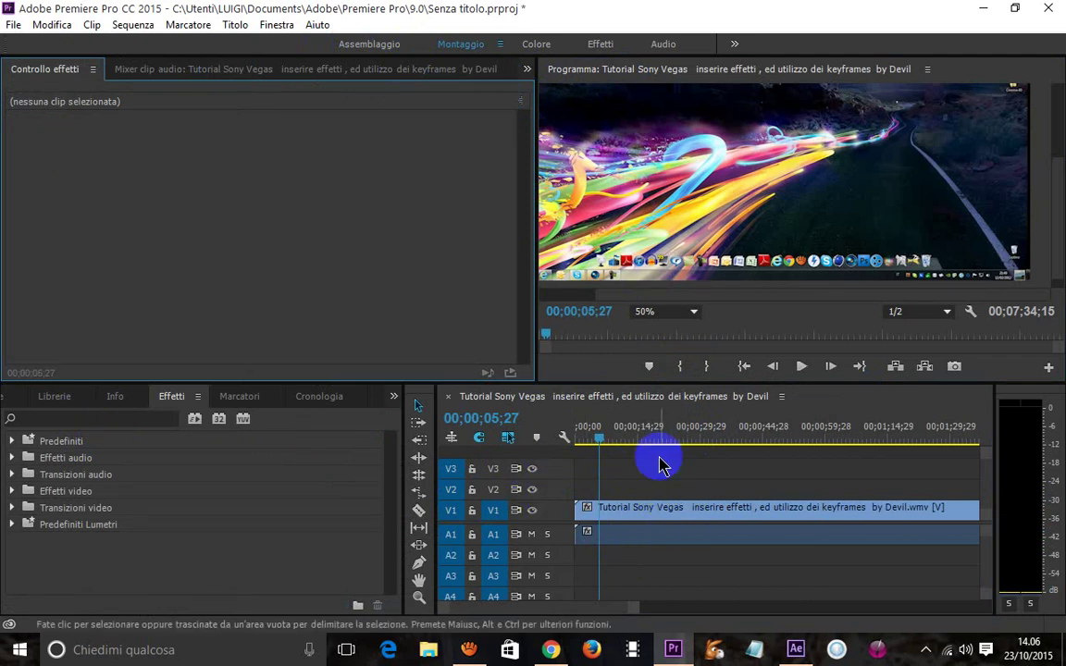
pyautogui.click(674, 519)
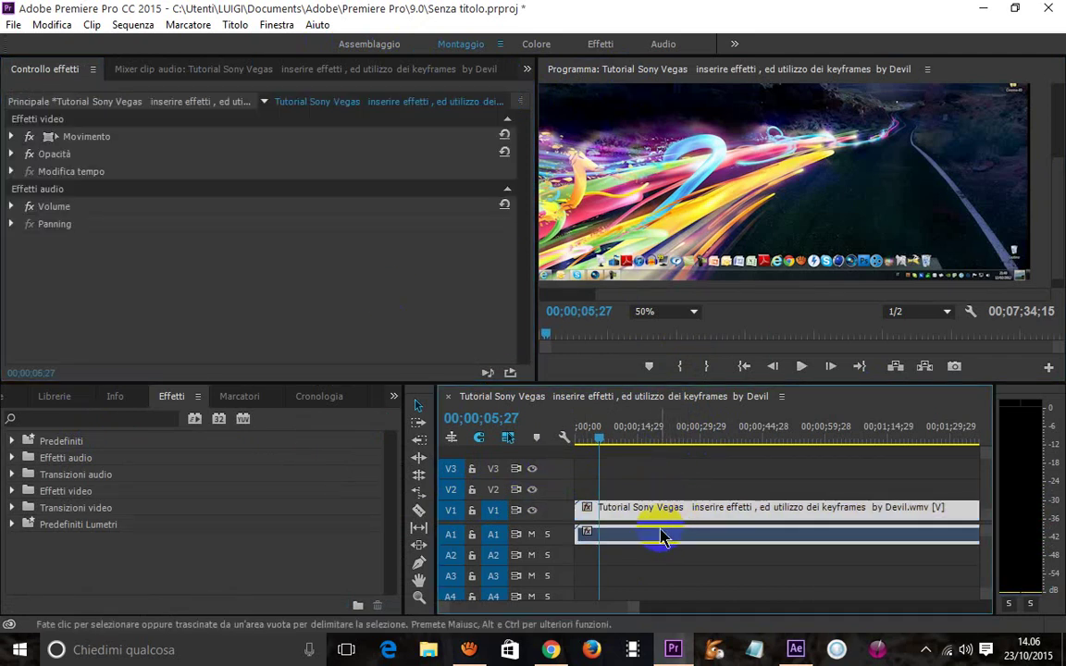
pyautogui.moveTo(647, 518); pyautogui.dragTo(640, 518)
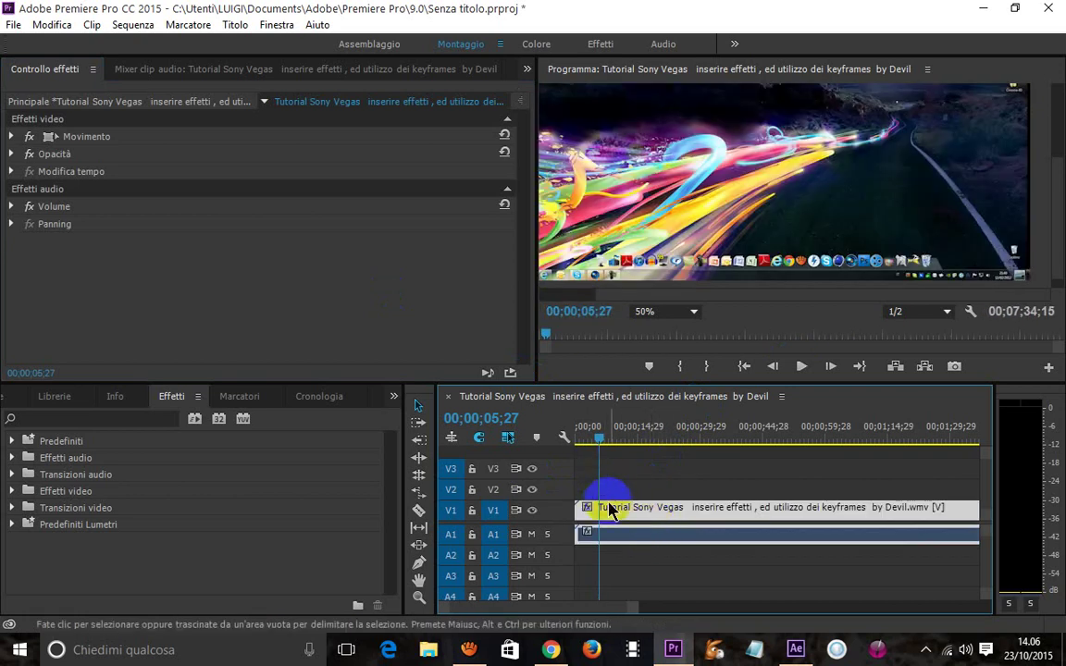
# - Unlink the clip's audio from its video and shift the V1 and A1 clips apart
pyautogui.rightClick(638, 537)
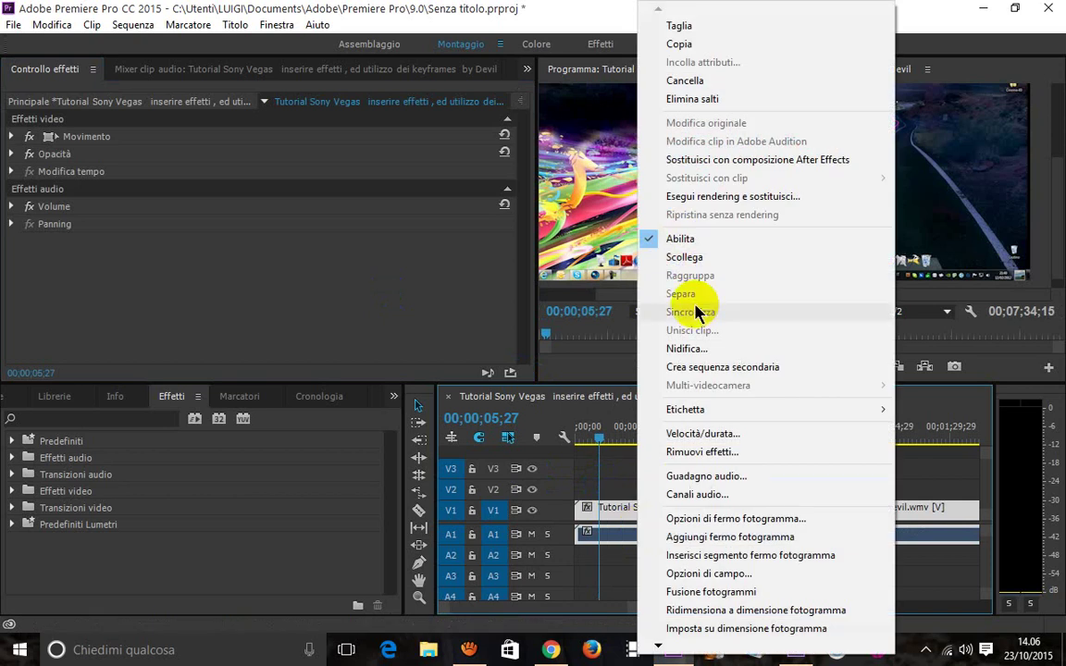
pyautogui.click(696, 256)
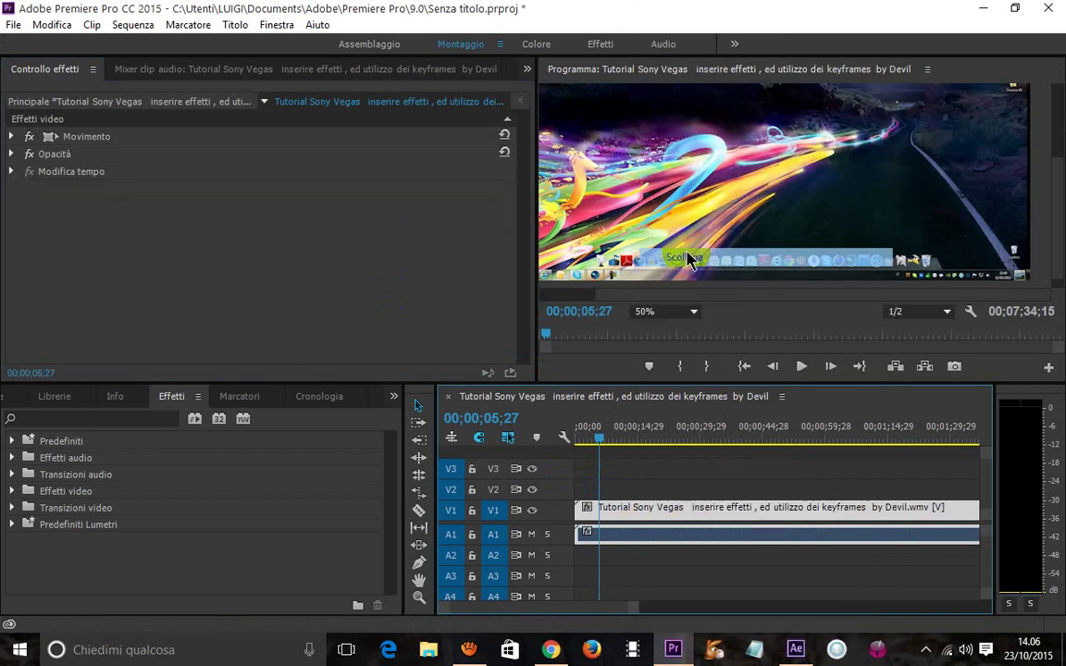
pyautogui.moveTo(654, 511)
pyautogui.mouseDown()
pyautogui.moveTo(722, 518)
pyautogui.moveTo(643, 521)
pyautogui.moveTo(653, 518)
pyautogui.moveTo(627, 511)
pyautogui.mouseUp()
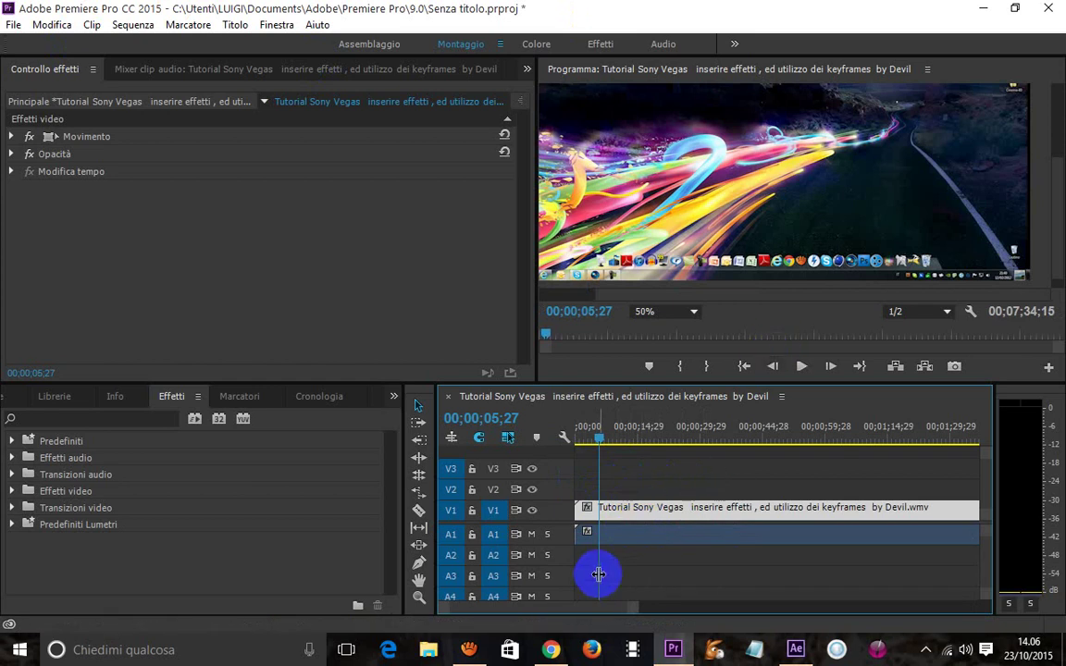
pyautogui.moveTo(624, 533)
pyautogui.mouseDown()
pyautogui.moveTo(733, 533)
pyautogui.moveTo(607, 537)
pyautogui.mouseUp()
# - Delete the A1 audio clip and preview the remaining V1 video to 00;00;11;09
pyautogui.press('Delete')
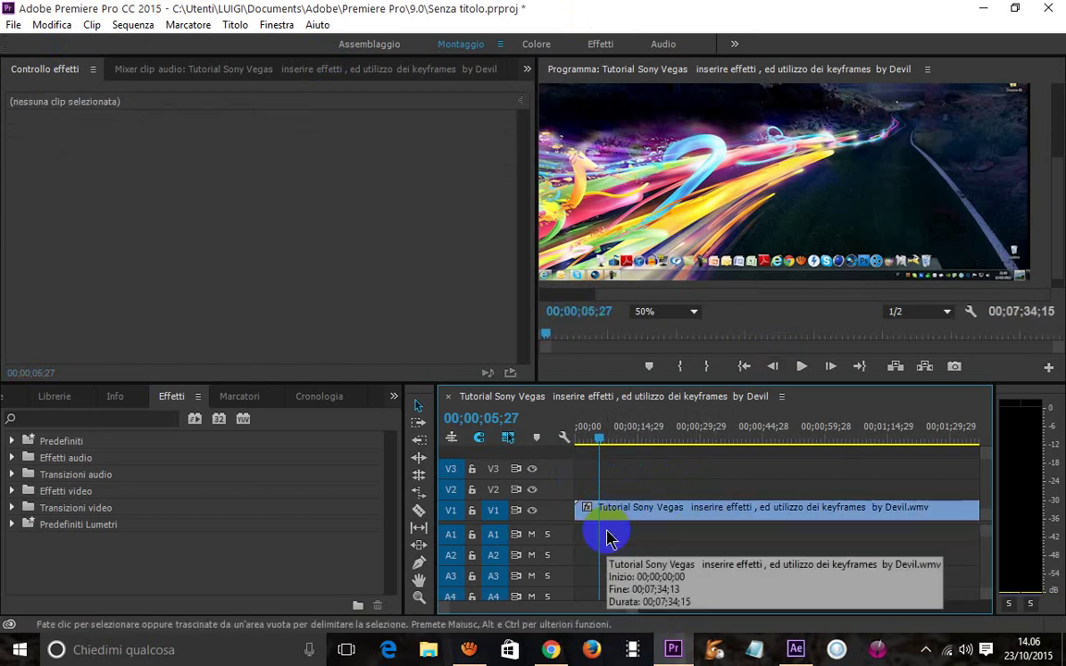
pyautogui.click(703, 508)
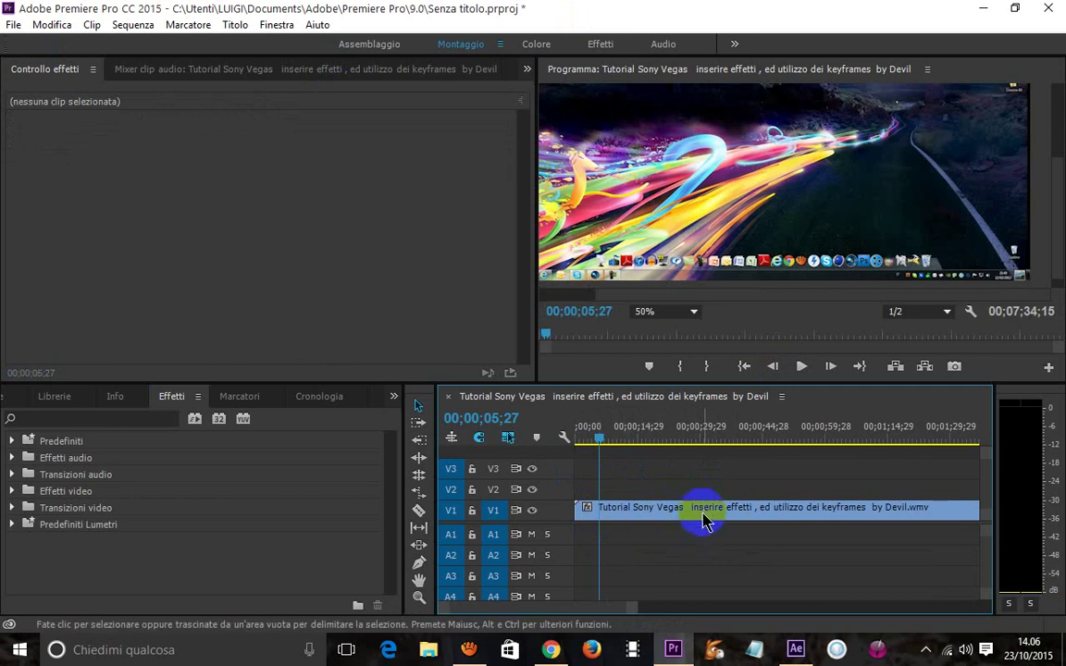
pyautogui.click(801, 367)
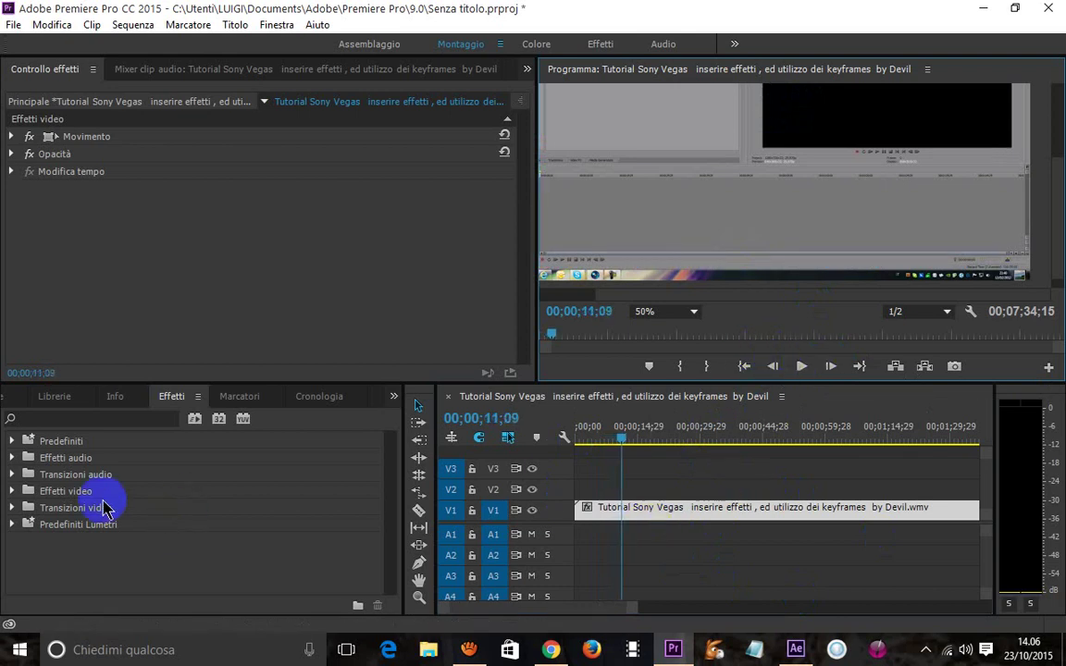
# - Apply the Comparsa con solarizzazione preset from Predefiniti > Solarizzazioni to the V1 clip
pyautogui.click(12, 443)
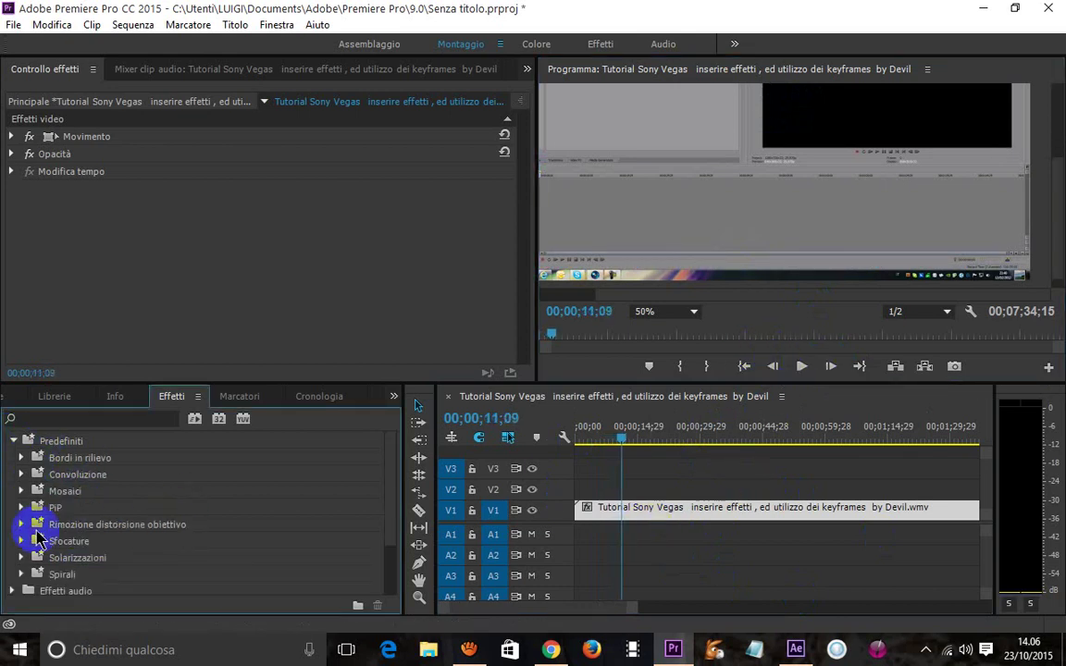
pyautogui.click(20, 558)
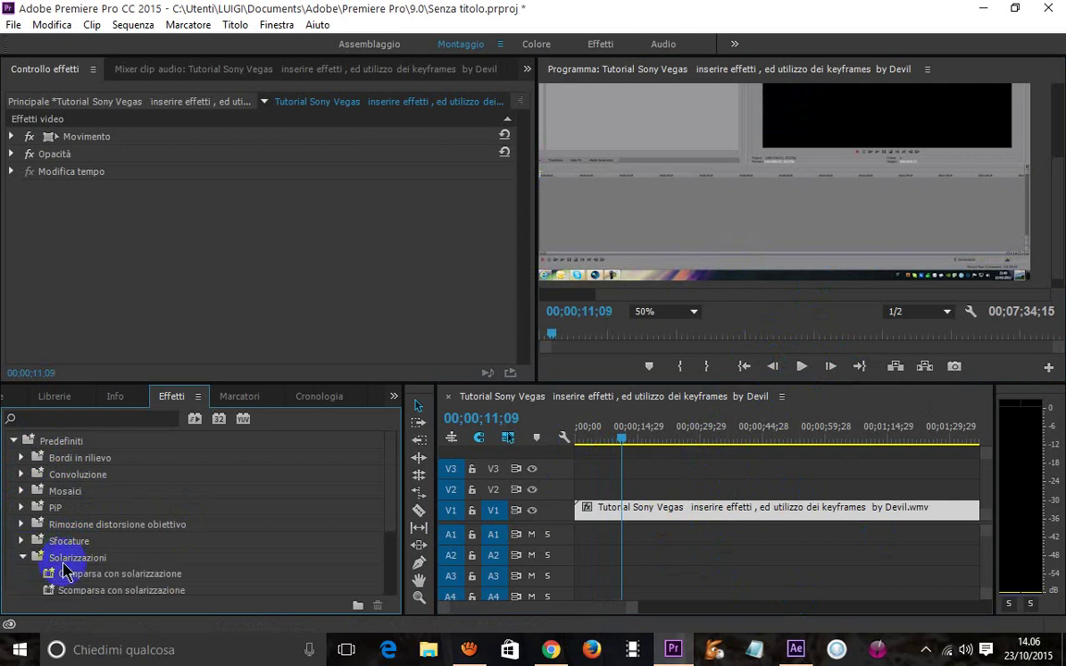
pyautogui.click(139, 574)
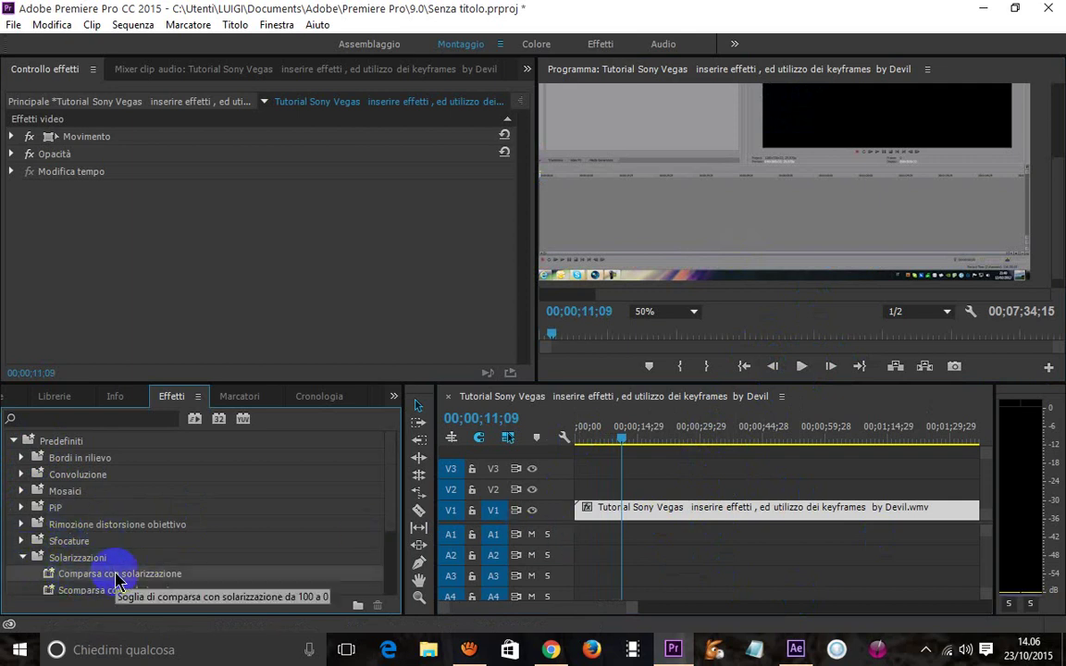
pyautogui.moveTo(111, 573)
pyautogui.mouseDown()
pyautogui.moveTo(729, 515)
pyautogui.moveTo(673, 516)
pyautogui.mouseUp()
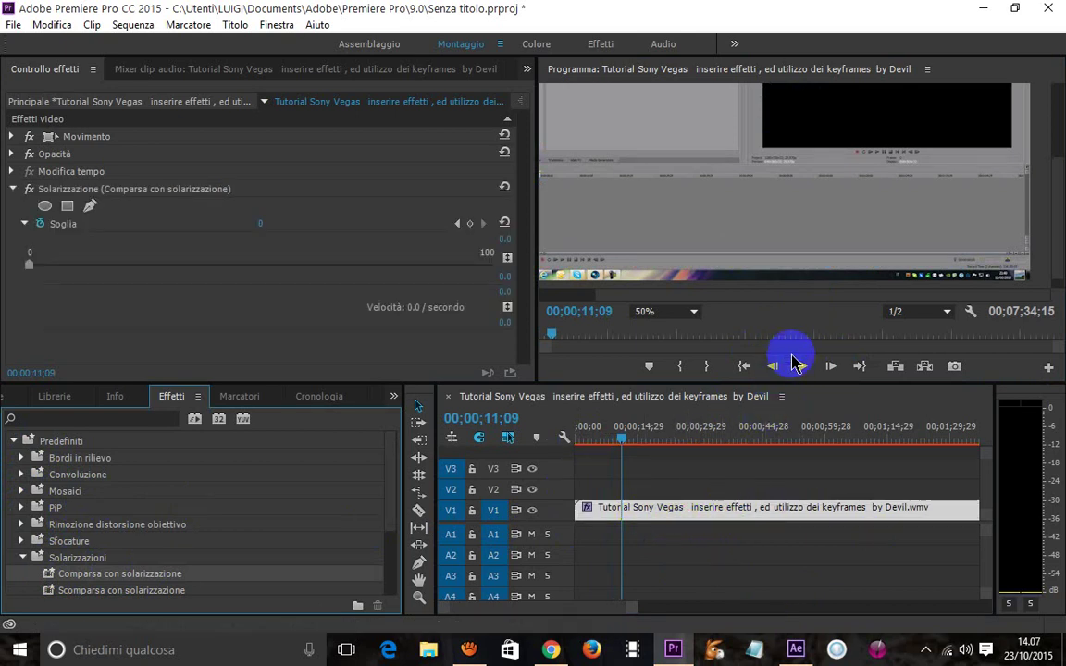
# - Play the sequence from the start to watch Soglia fade from 100 to 0
pyautogui.click(803, 367)
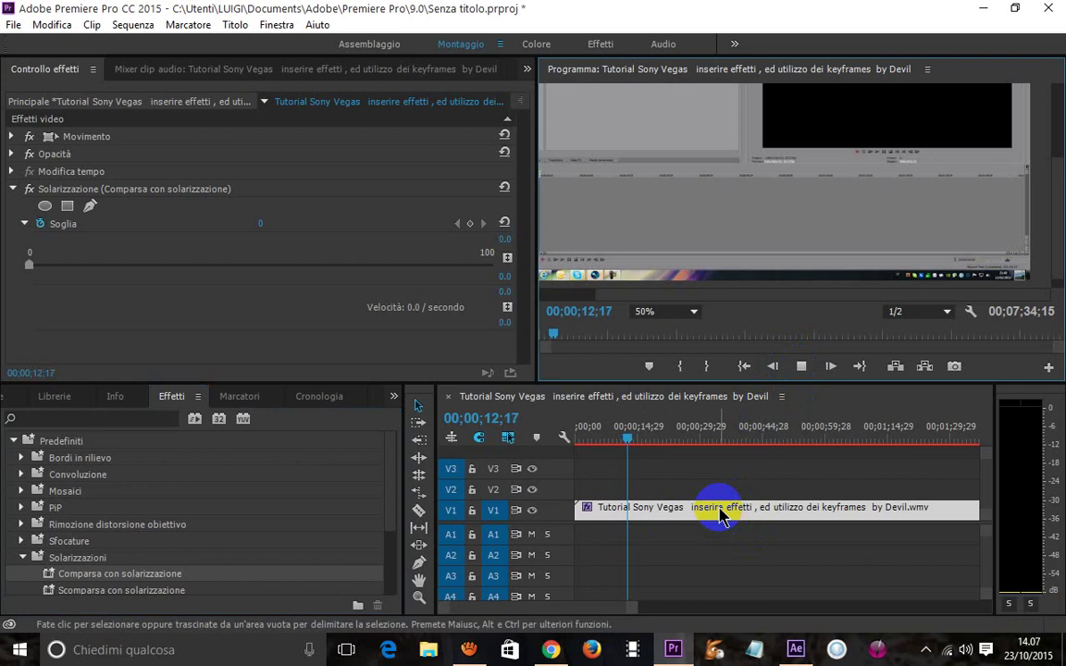
pyautogui.moveTo(633, 437); pyautogui.dragTo(576, 449)
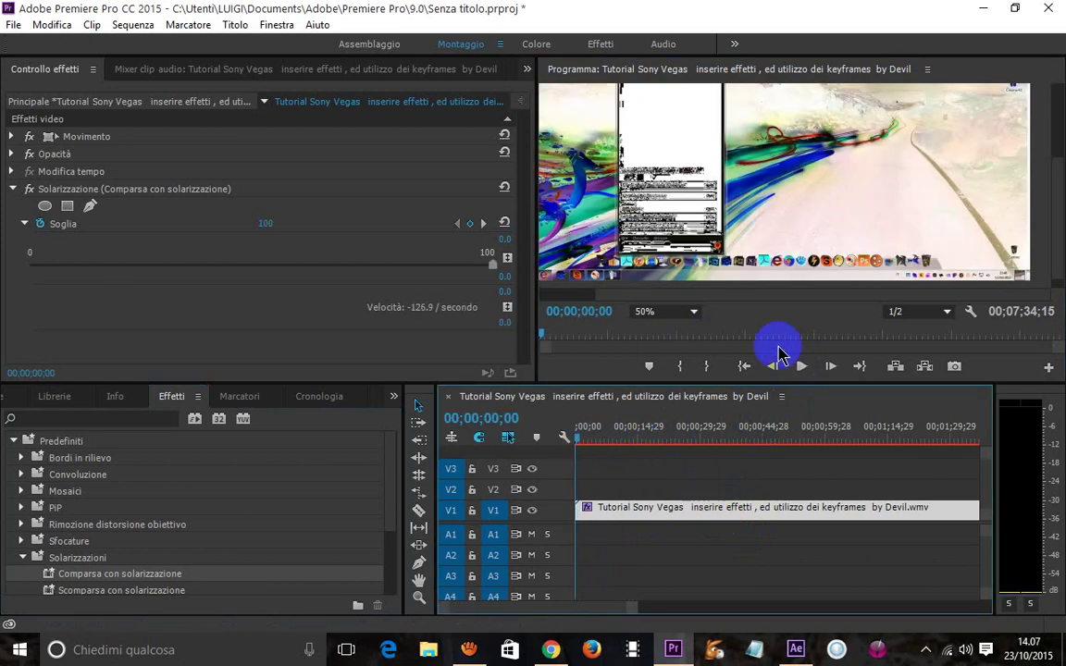
pyautogui.click(801, 366)
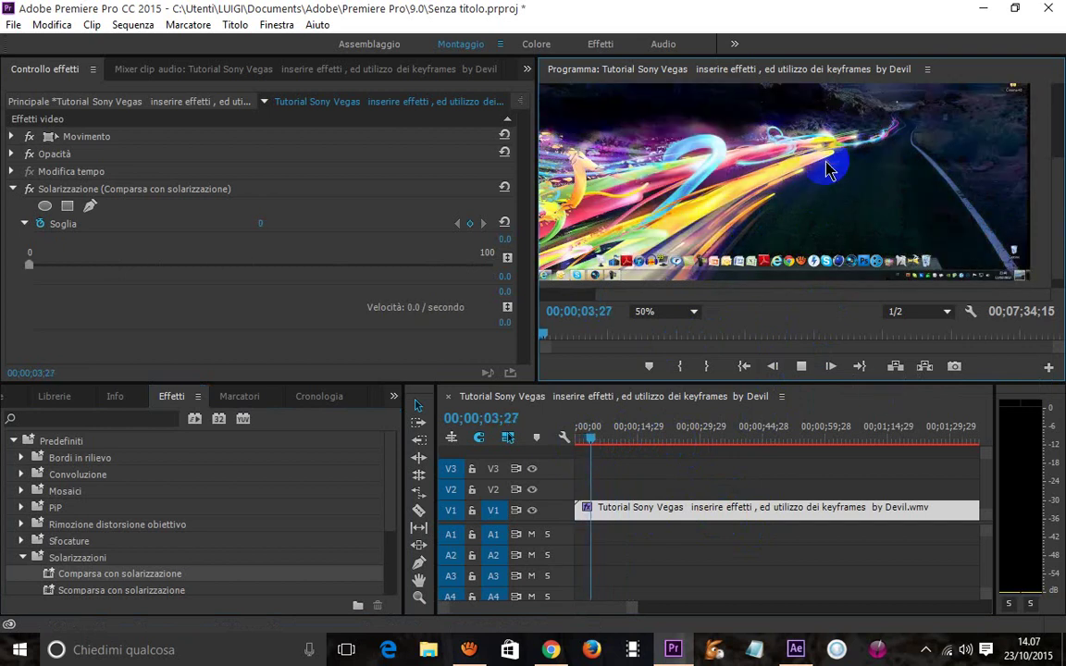
# - Add Scomparsa con solarizzazione to the V1 clip, preview both effects, and return to 00;00;00;00
pyautogui.click(800, 364)
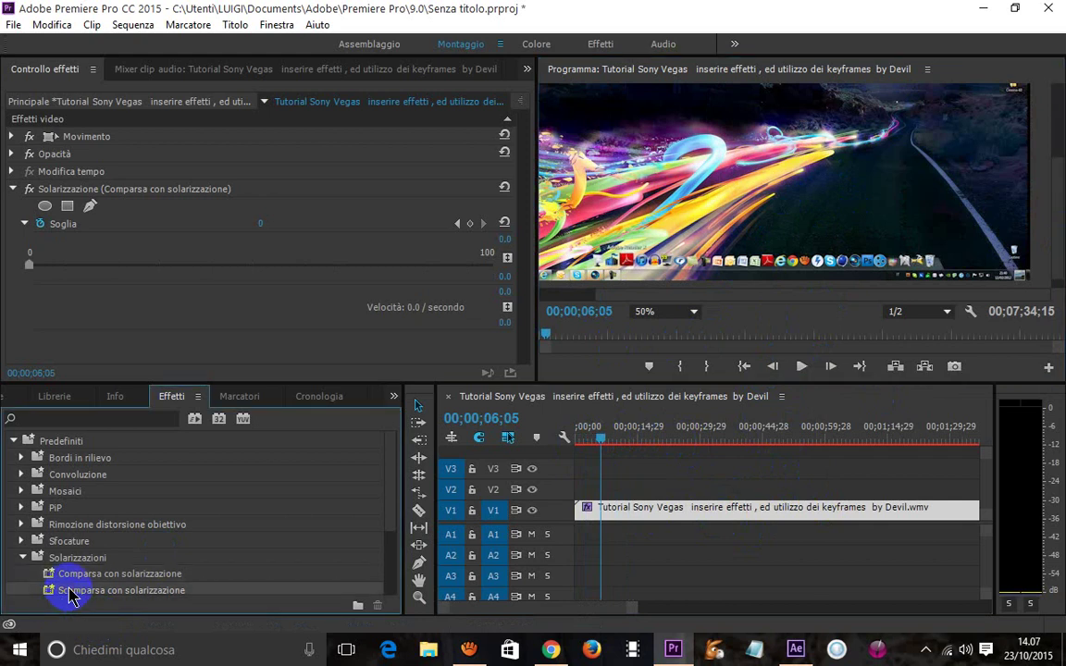
pyautogui.scroll(-1, 185, 545)
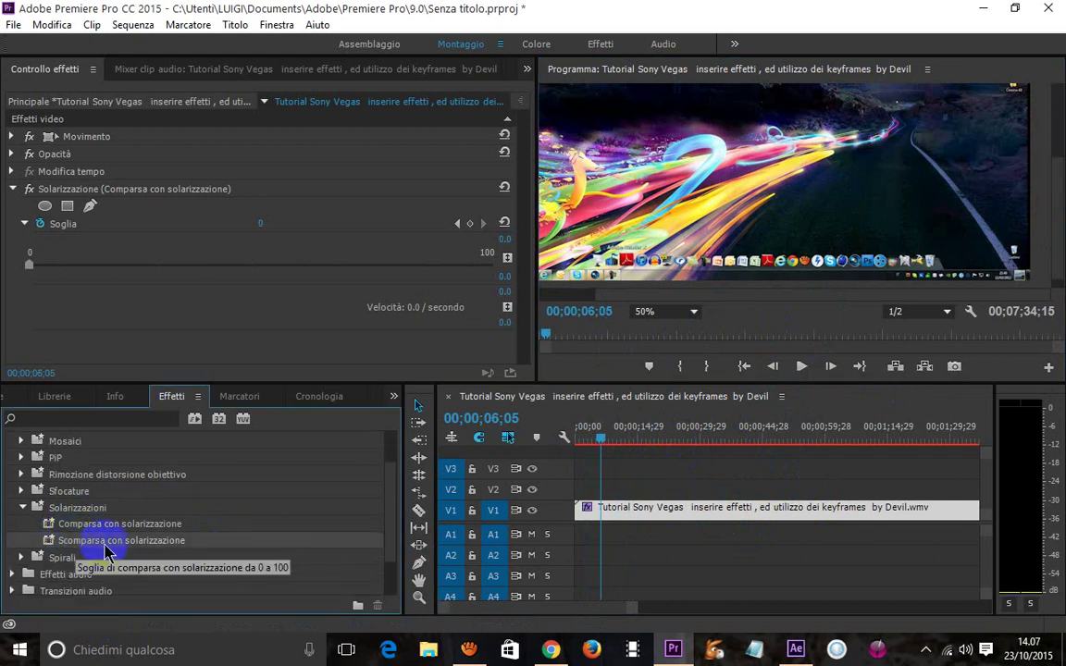
pyautogui.moveTo(67, 544)
pyautogui.mouseDown()
pyautogui.moveTo(638, 507)
pyautogui.moveTo(638, 520)
pyautogui.mouseUp()
pyautogui.click(801, 366)
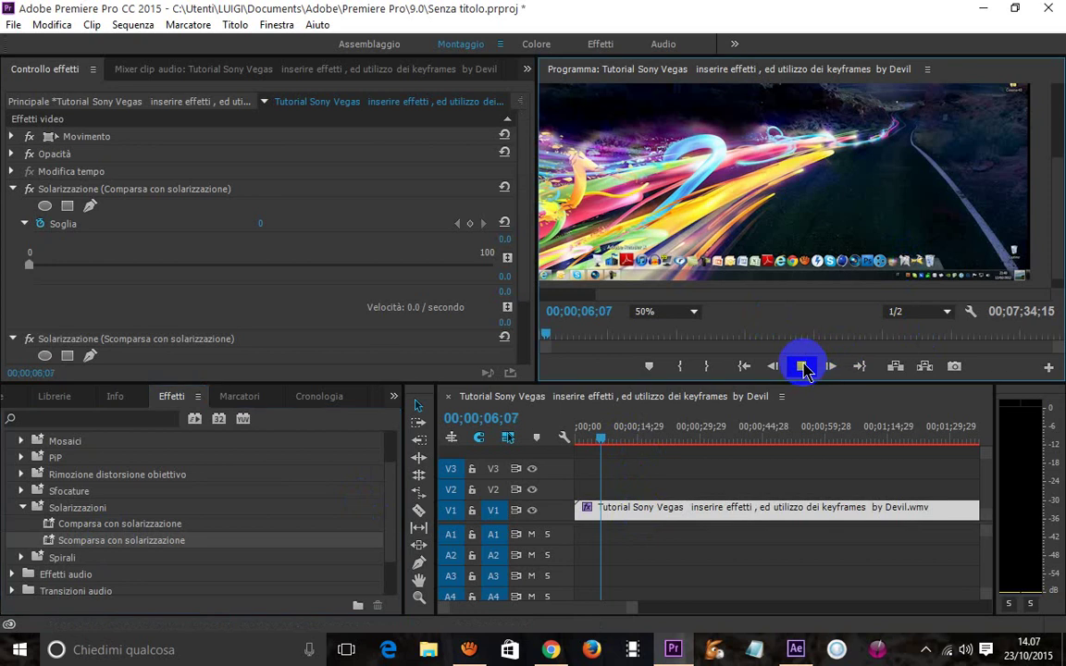
pyautogui.moveTo(611, 434); pyautogui.dragTo(571, 450)
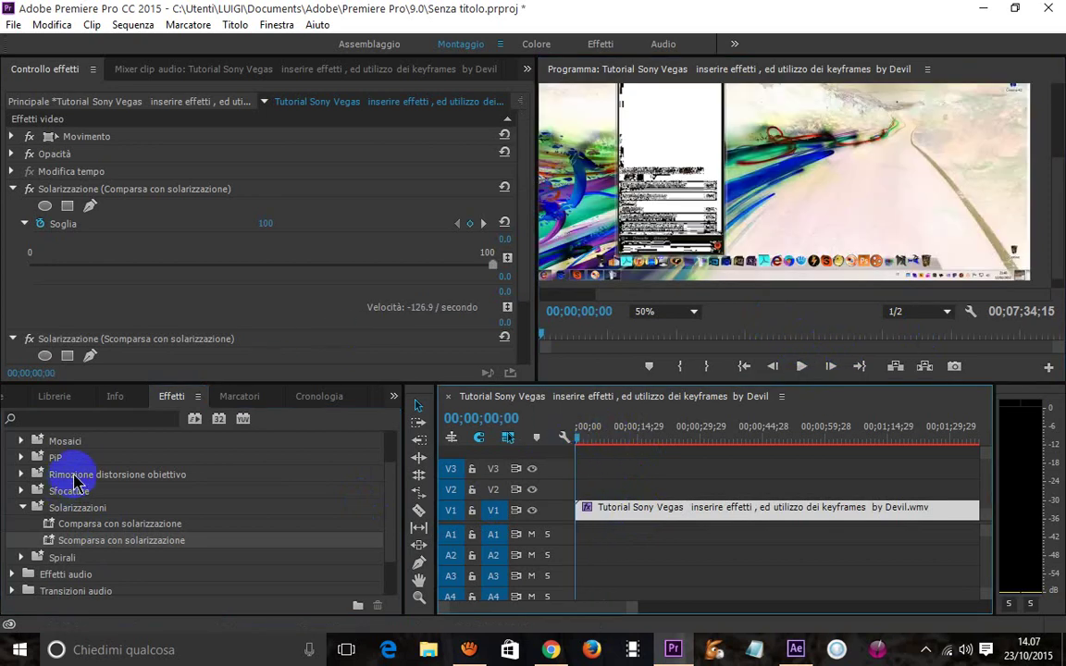
pyautogui.scroll(2, 74, 481)
pyautogui.scroll(1, 74, 481)
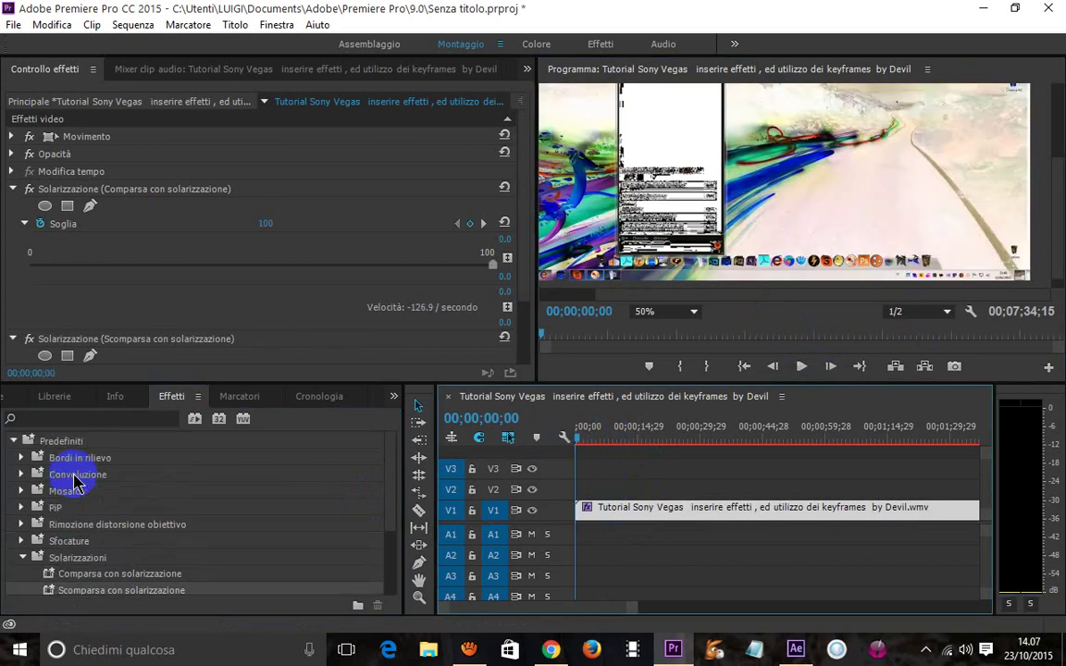
# - Start a pen mask on the first Solarizzazione effect and place its first point in the frame
pyautogui.click(46, 68)
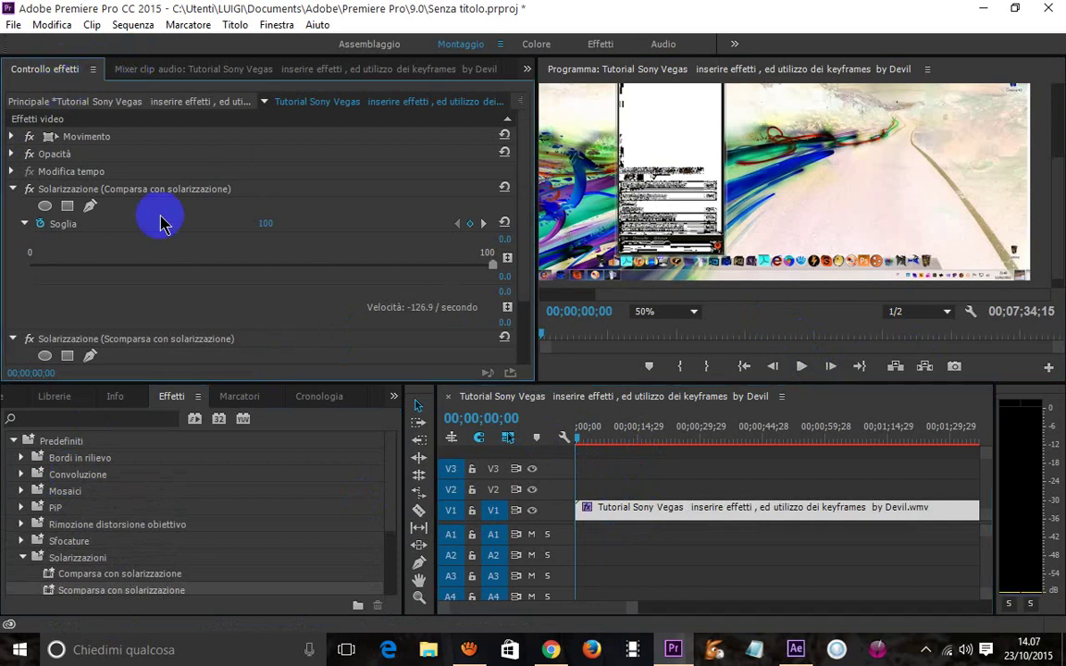
pyautogui.click(70, 220)
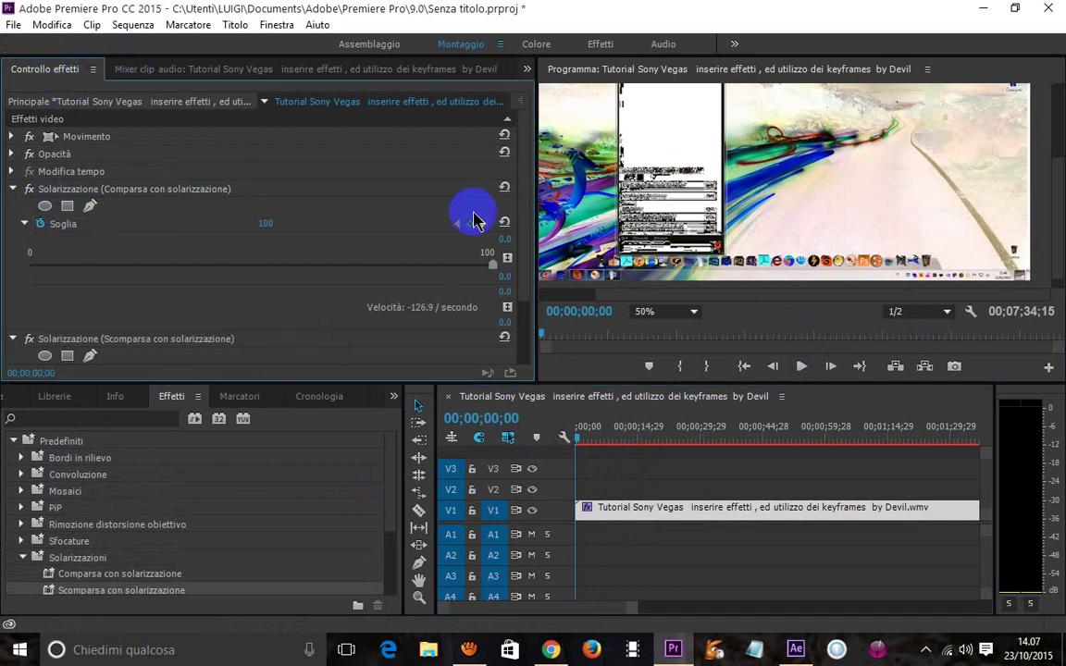
pyautogui.click(90, 207)
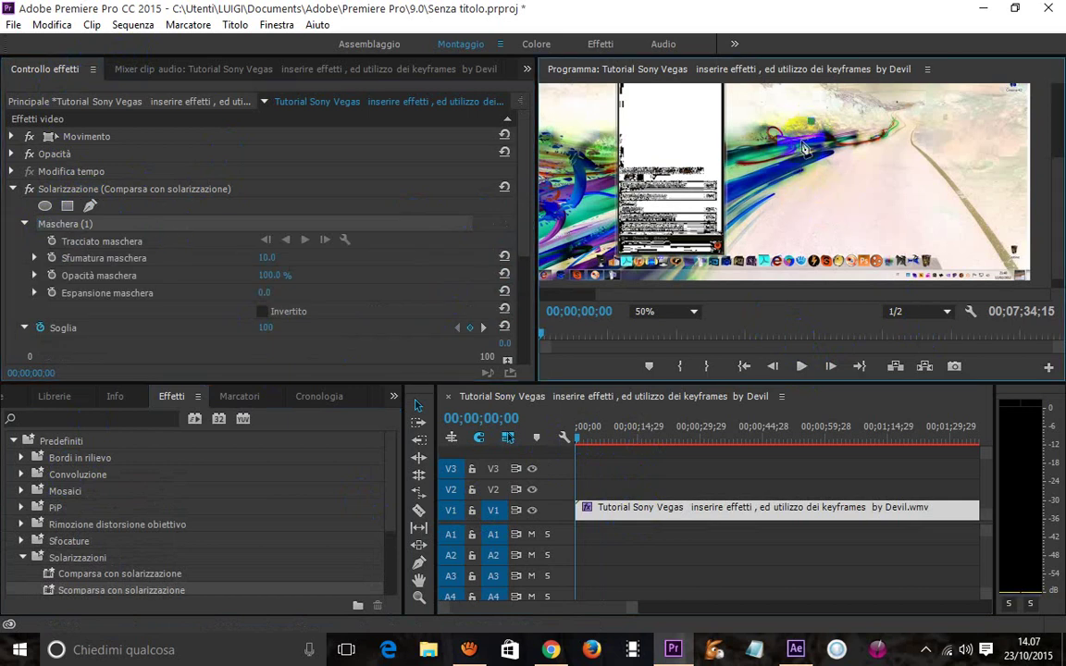
pyautogui.click(793, 175)
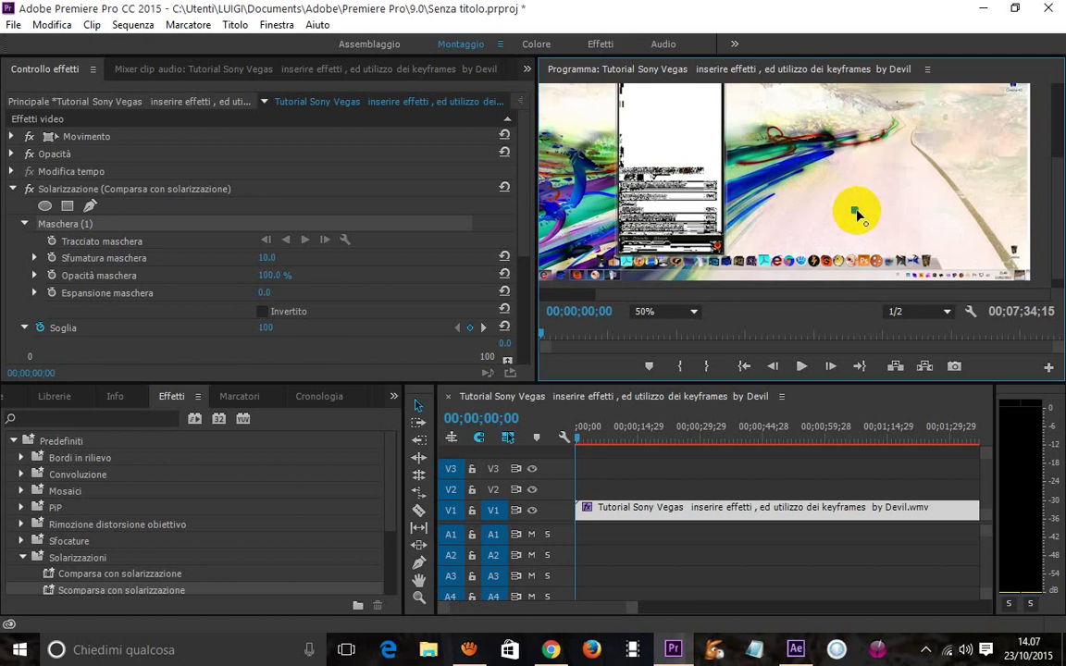
pyautogui.rightClick(857, 214)
pyautogui.click(761, 186)
# - Shape Maschera (1) over the right of the frame with Bezier handles, then preview it
pyautogui.moveTo(772, 191)
pyautogui.mouseDown()
pyautogui.moveTo(790, 161)
pyautogui.moveTo(864, 161)
pyautogui.mouseUp()
pyautogui.moveTo(871, 163); pyautogui.dragTo(890, 146)
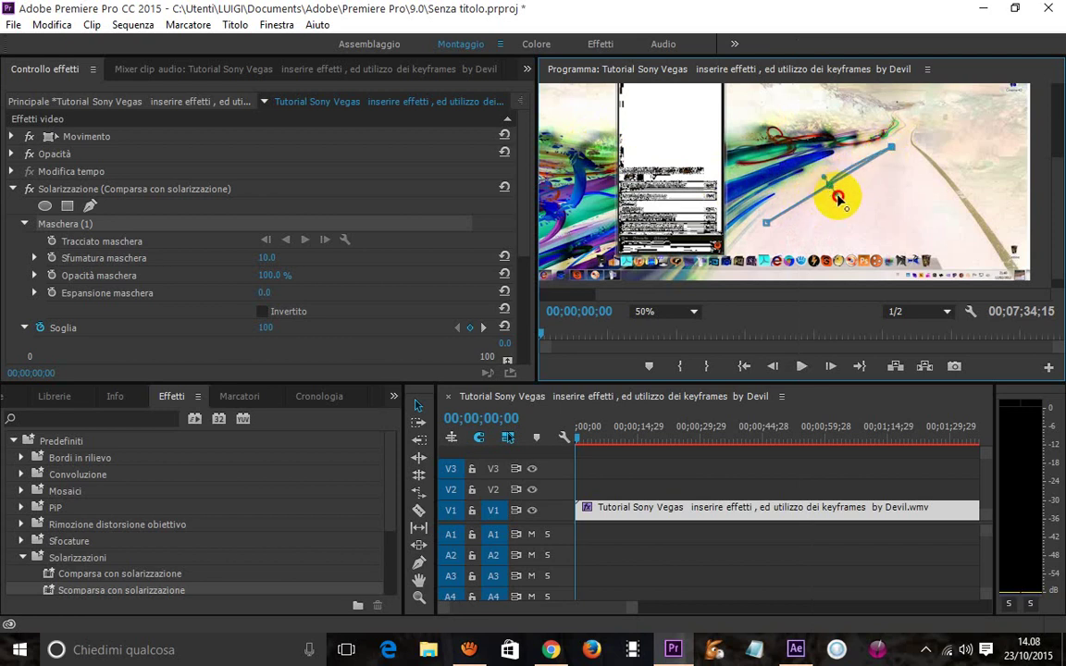
pyautogui.moveTo(838, 197)
pyautogui.mouseDown()
pyautogui.moveTo(934, 259)
pyautogui.moveTo(841, 188)
pyautogui.moveTo(858, 159)
pyautogui.moveTo(887, 186)
pyautogui.moveTo(826, 150)
pyautogui.mouseUp()
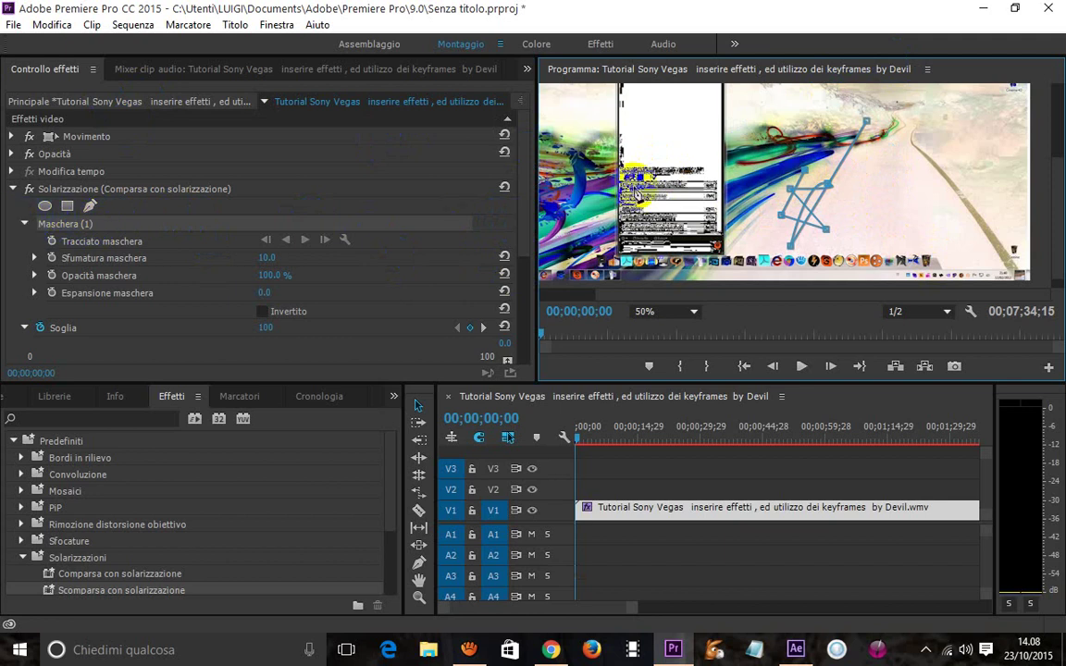
pyautogui.click(800, 366)
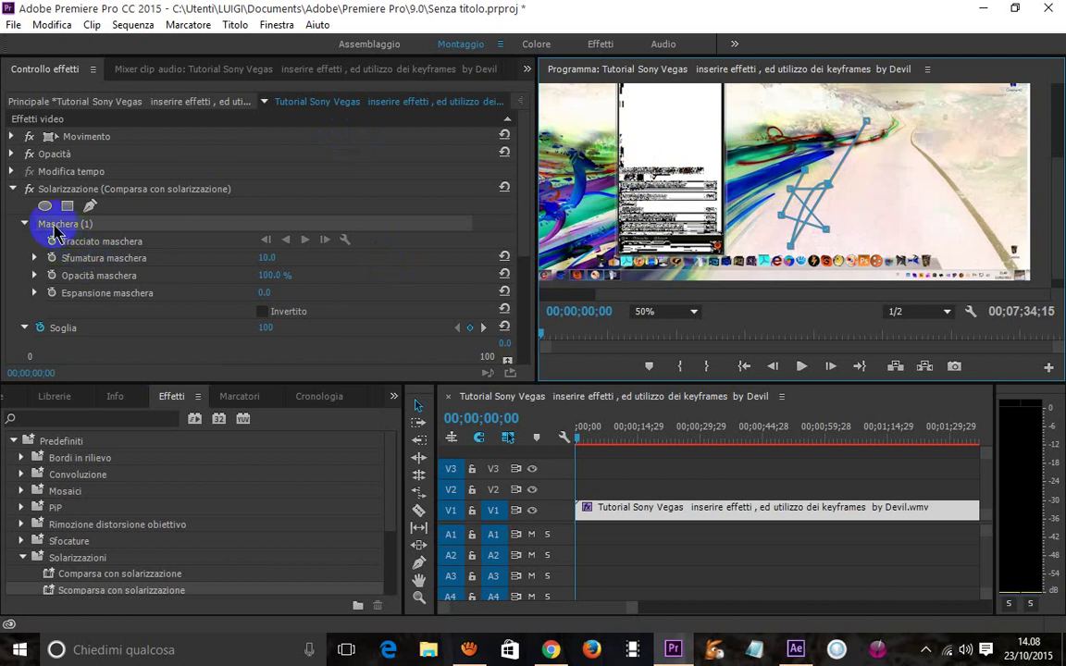
pyautogui.click(479, 483)
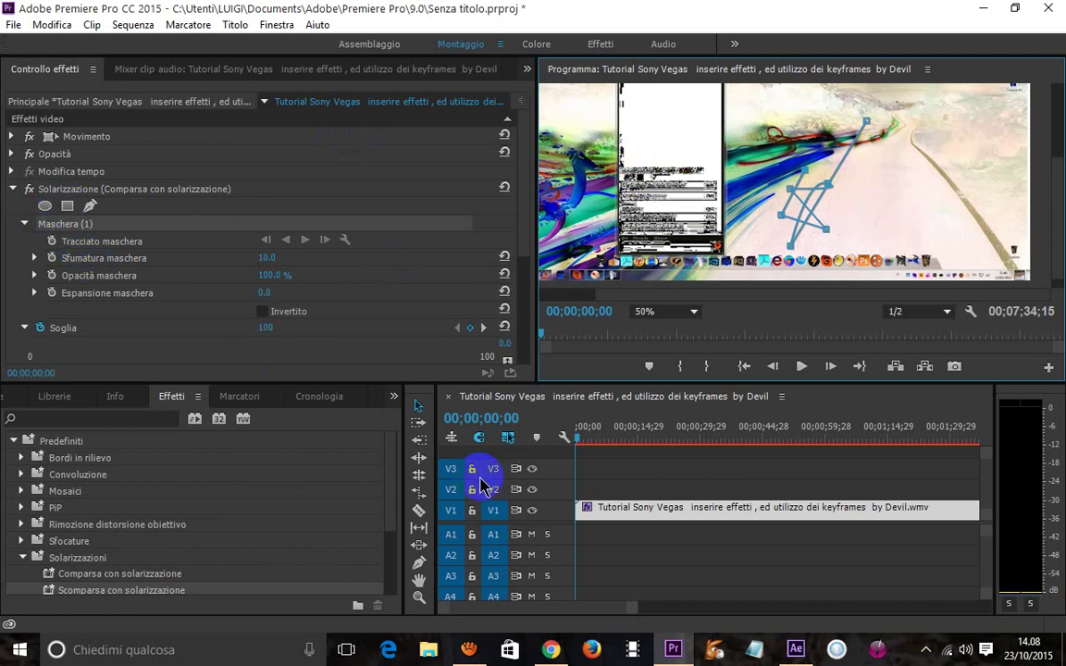